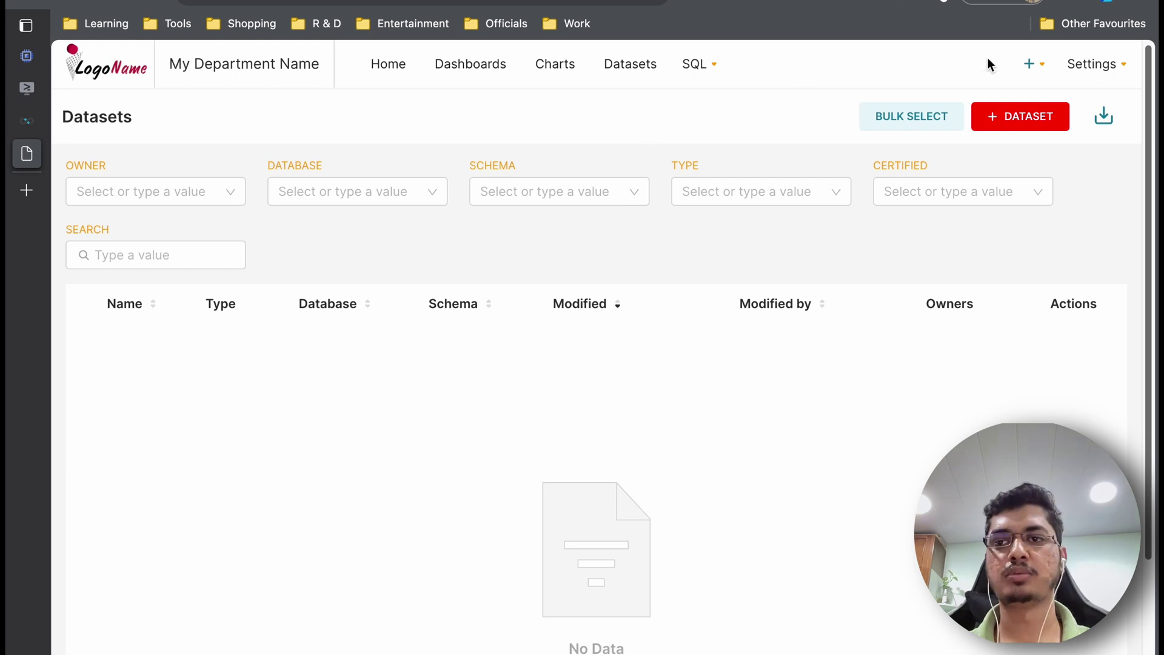
- Start a new database connection from the + menu and choose PostgreSQL as its type
{"action": "left_click", "coordinate": [1034, 64]}
{"action": "mouse_move", "coordinate": [961, 102]}
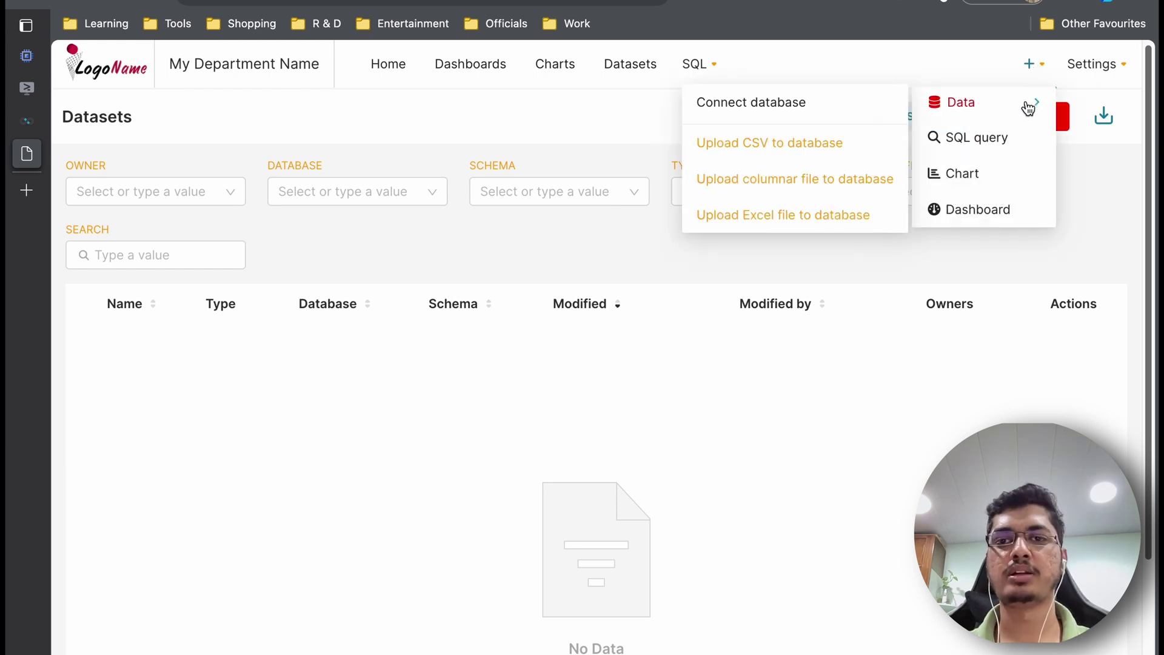
{"action": "left_click", "coordinate": [838, 102]}
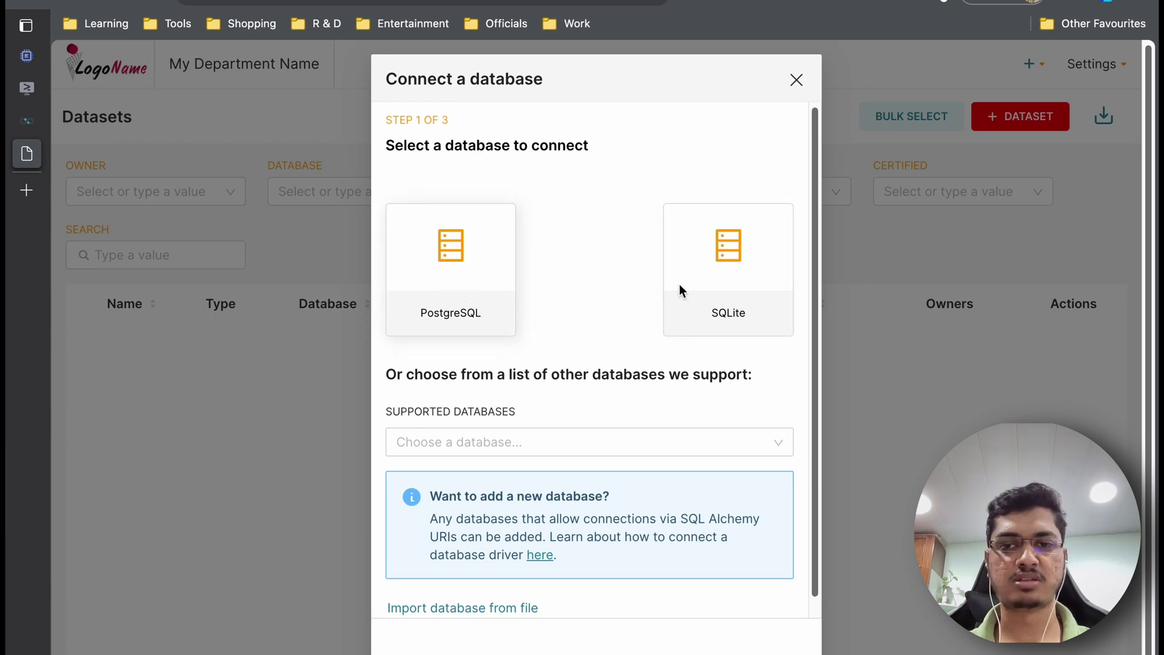
{"action": "left_click", "coordinate": [678, 442]}
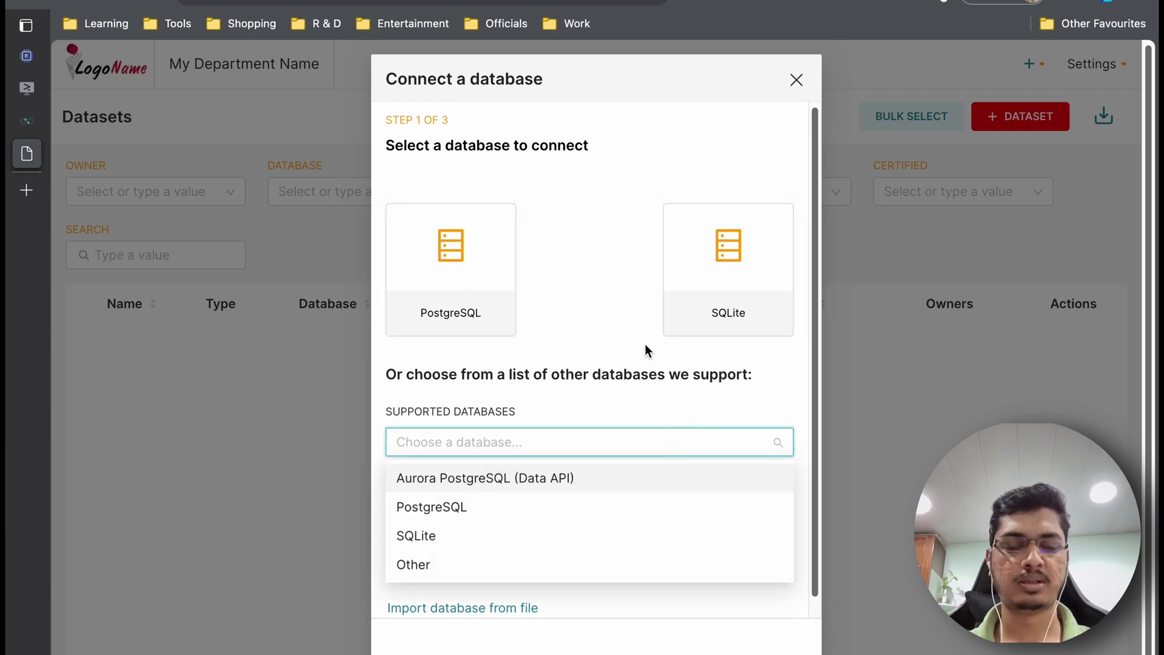
{"action": "left_click", "coordinate": [636, 321]}
{"action": "left_click", "coordinate": [473, 273]}
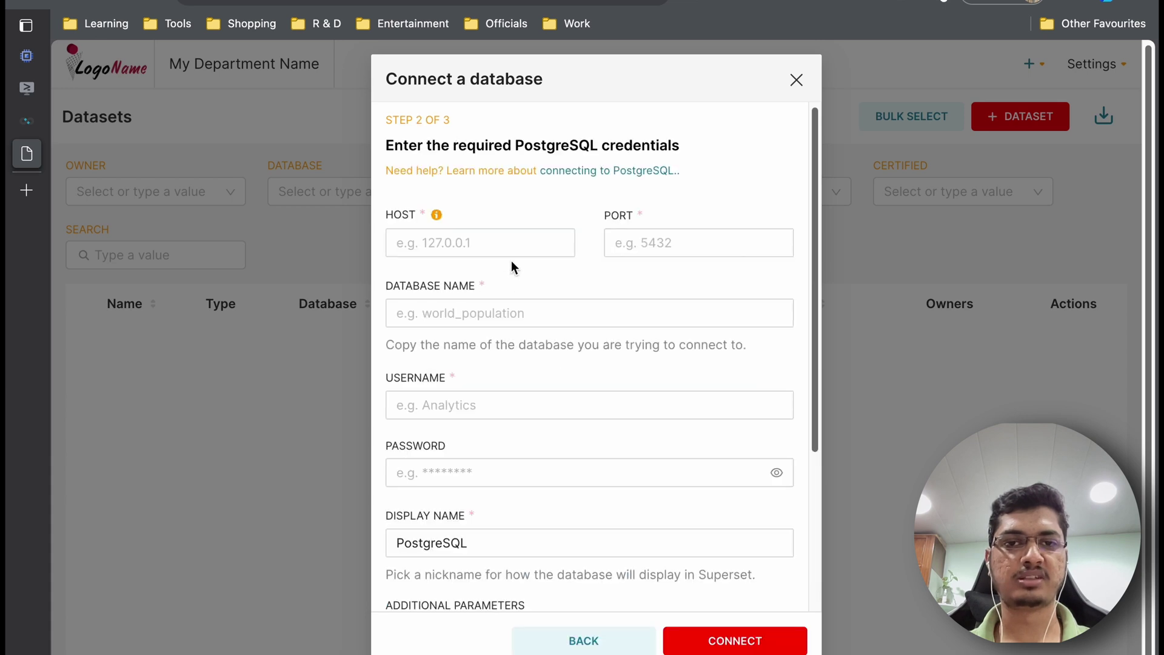
{"action": "mouse_move", "coordinate": [436, 215]}
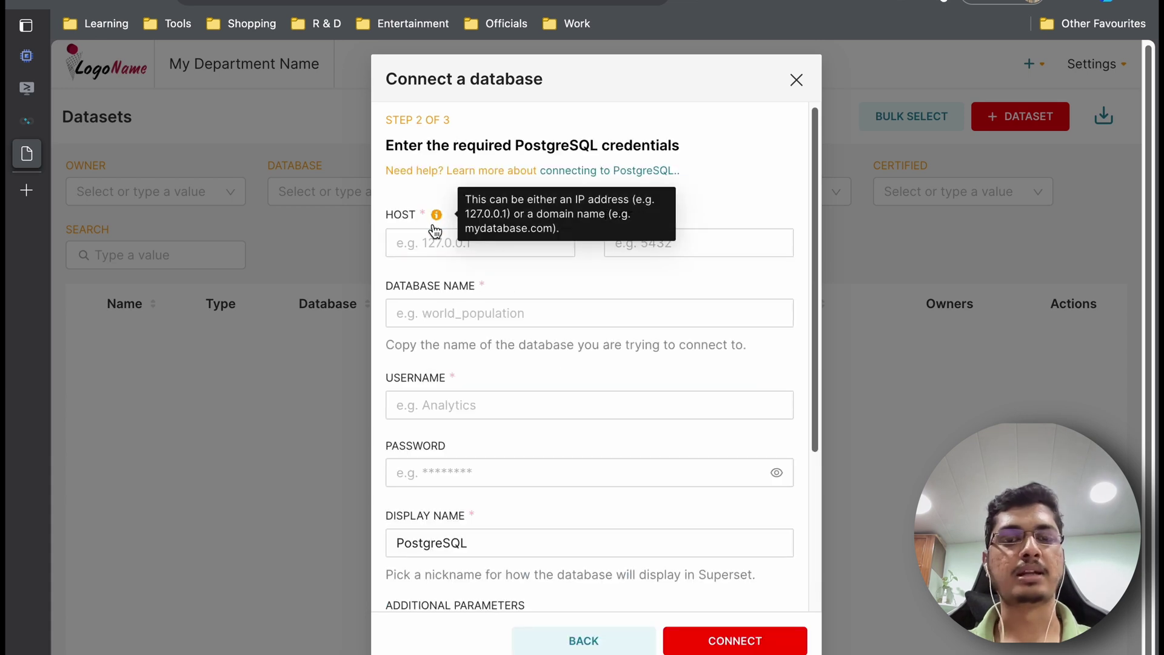
{"action": "left_click", "coordinate": [496, 313]}
{"action": "left_click", "coordinate": [449, 243]}
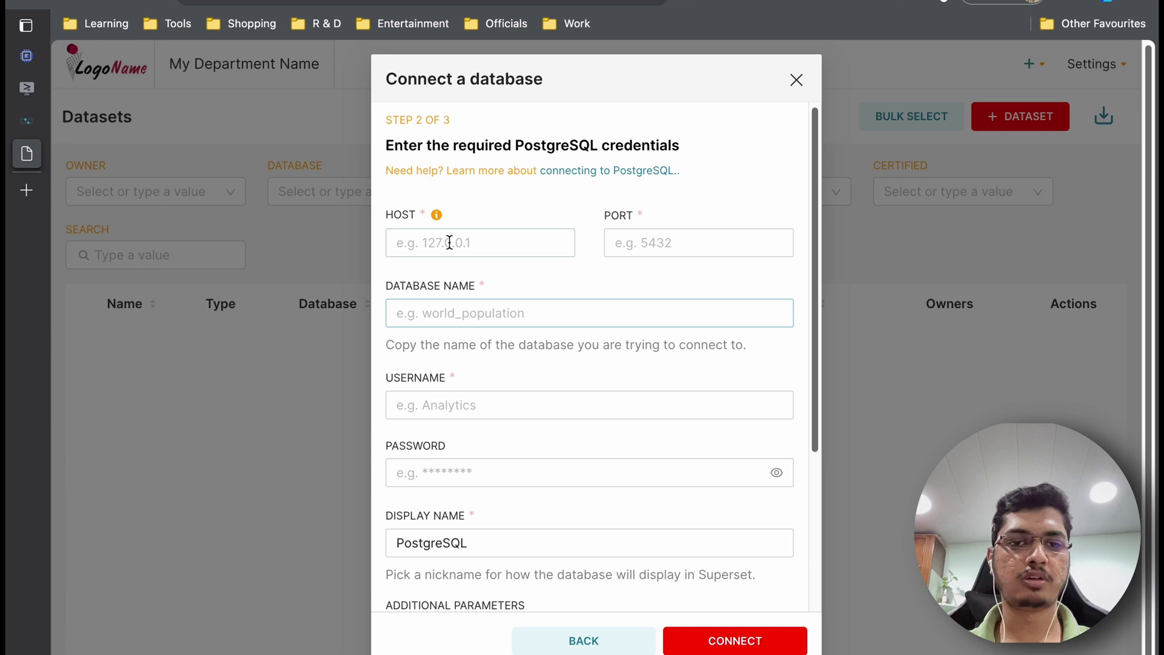
{"action": "scroll", "coordinate": [525, 363], "scroll_direction": "down", "scroll_amount": 3}
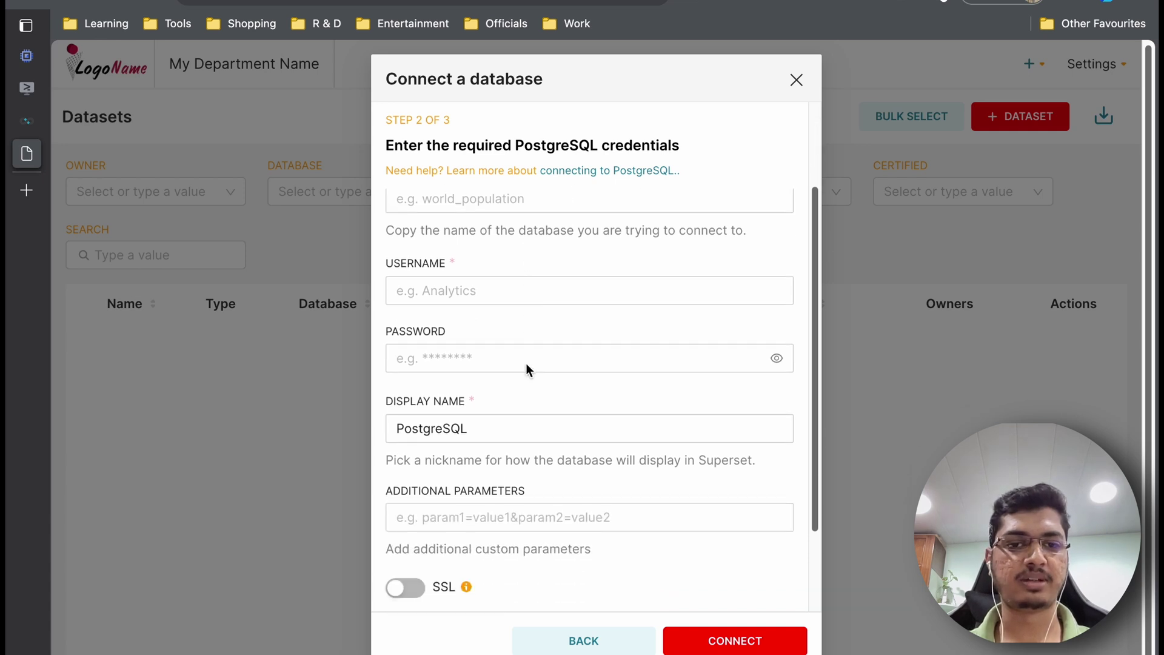
{"action": "scroll", "coordinate": [526, 364], "scroll_direction": "down", "scroll_amount": 2}
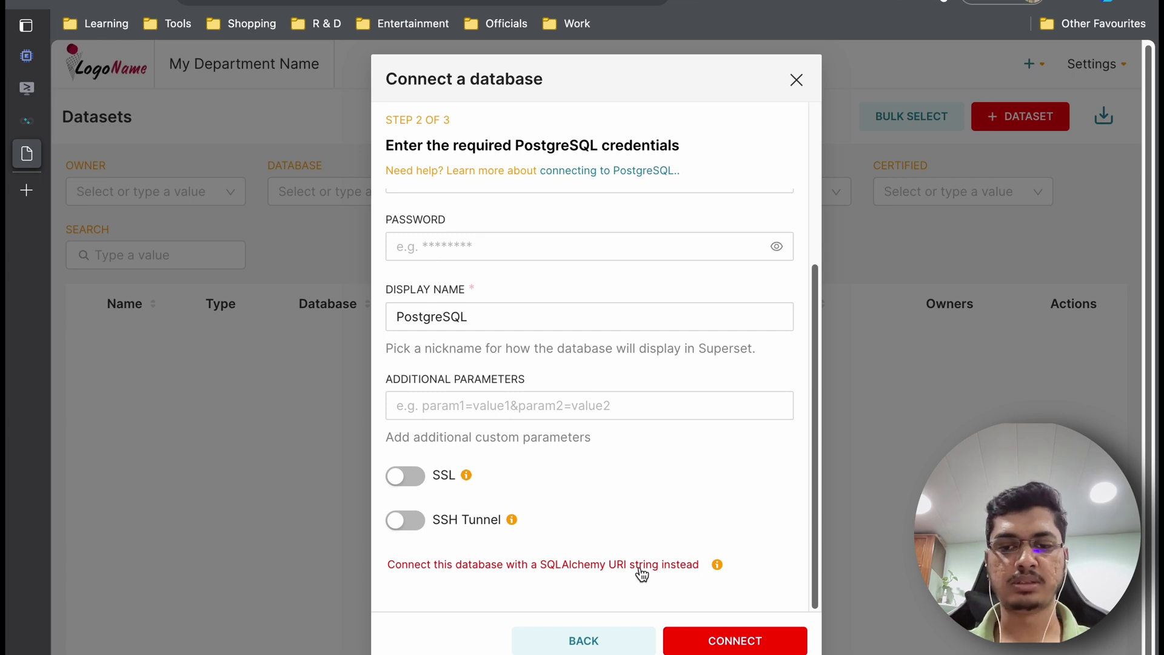
- Enter the PostgreSQL SQLAlchemy URI and test the connection twice, getting driver-loading errors
{"action": "left_click", "coordinate": [648, 573]}
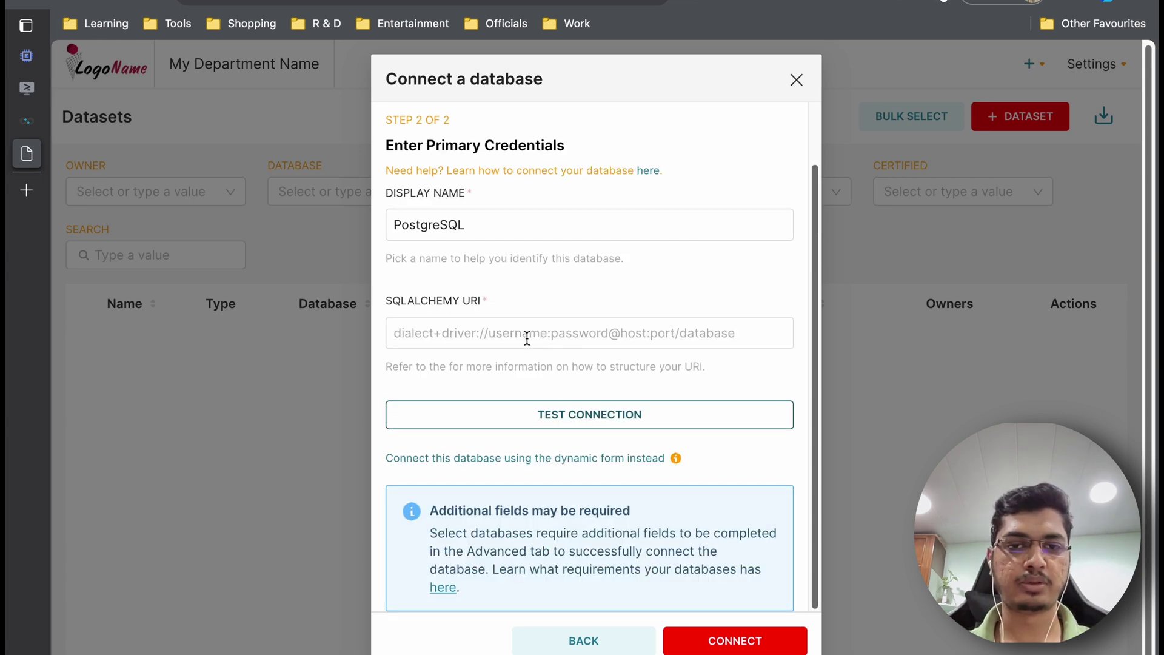
{"action": "left_click", "coordinate": [495, 333]}
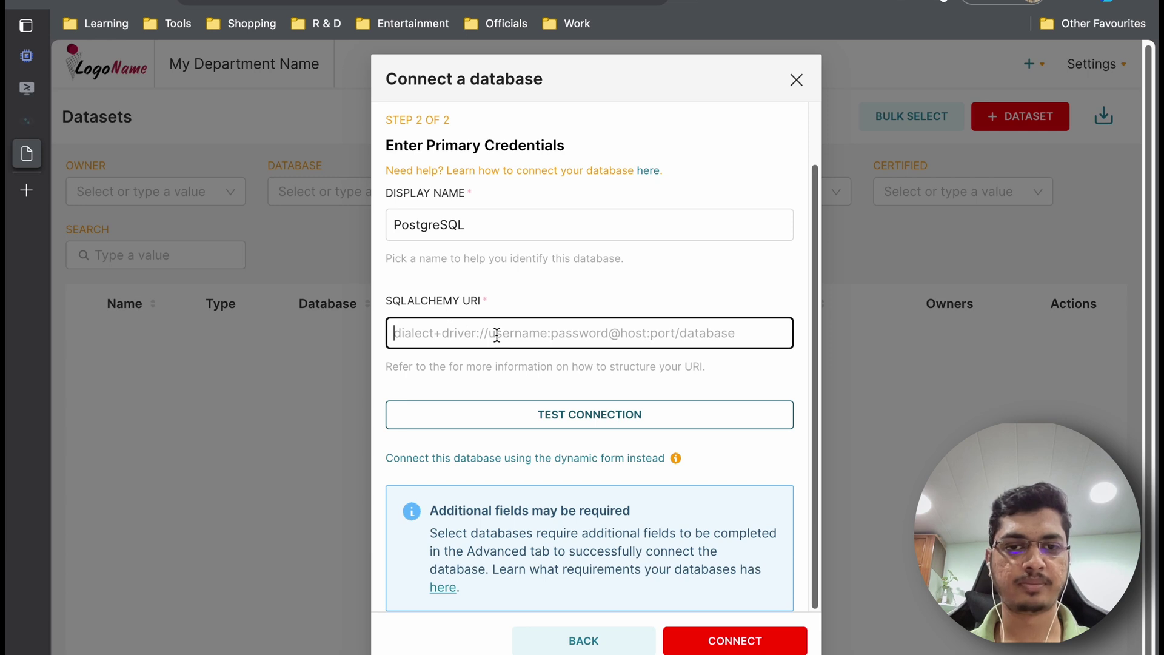
{"action": "key", "text": "ctrl+v"}
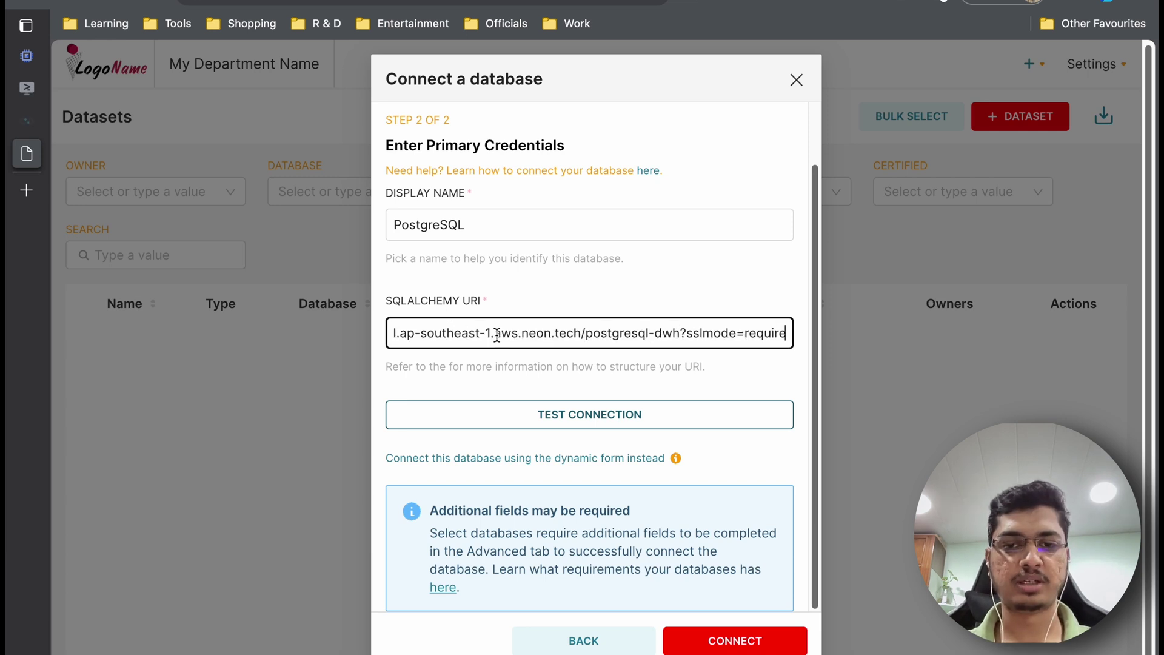
{"action": "left_click", "coordinate": [557, 414]}
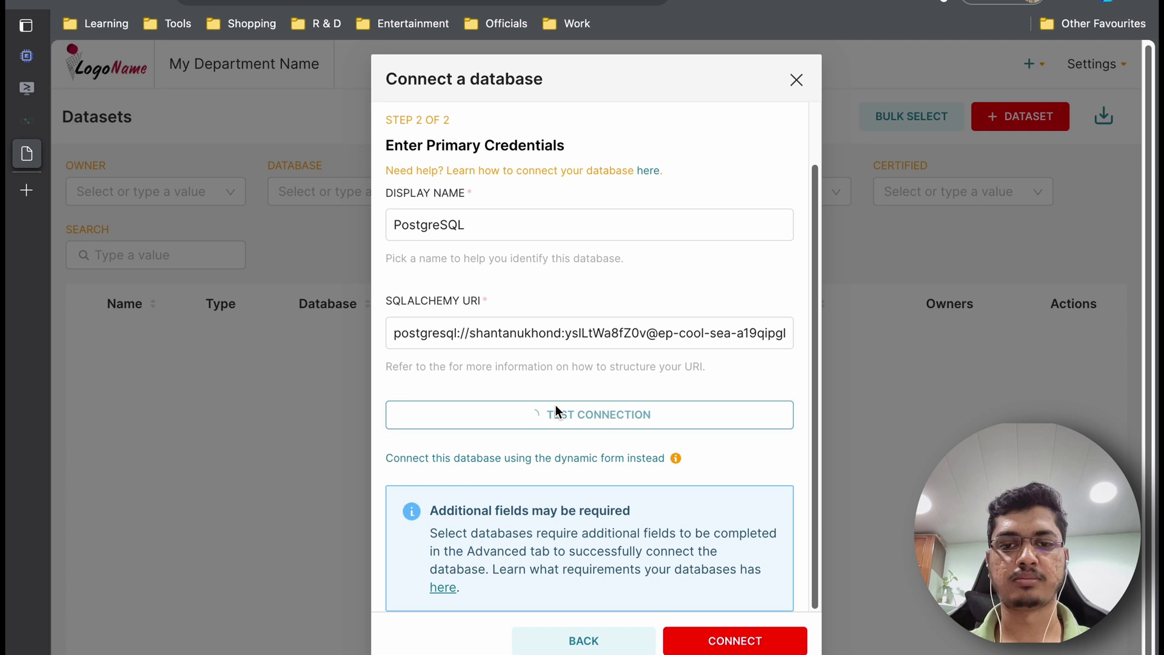
{"action": "left_click", "coordinate": [678, 411]}
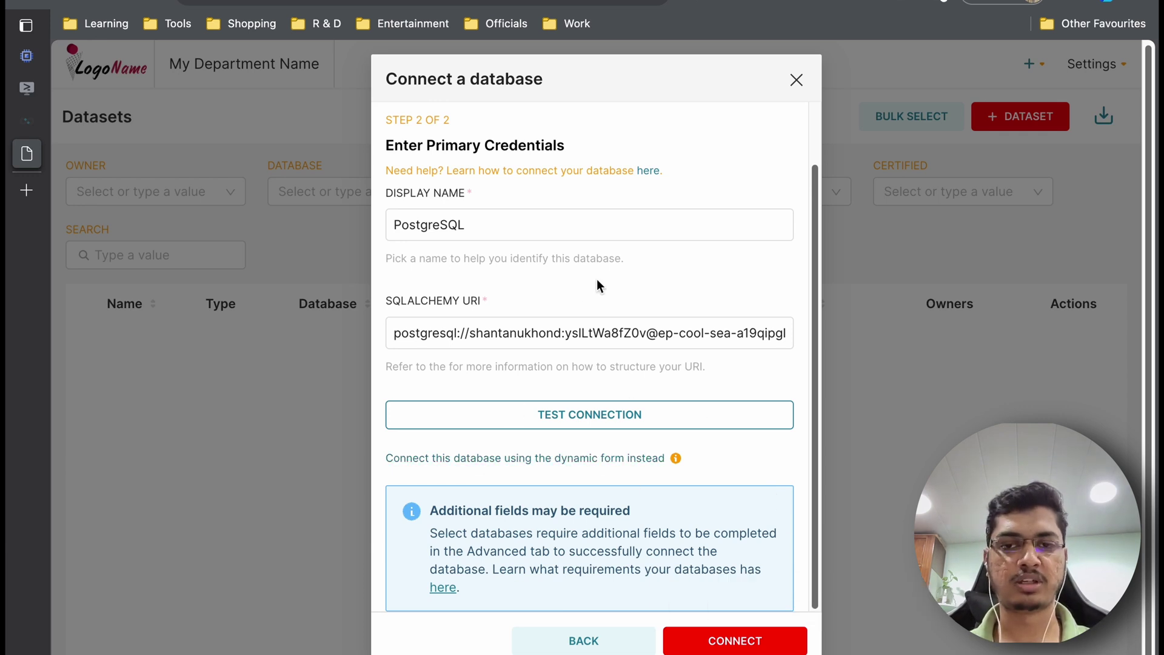
- Copy the apt-get command for libpq-dev and python-dev from line 12 of README.md
{"action": "key", "text": "super+Tab"}
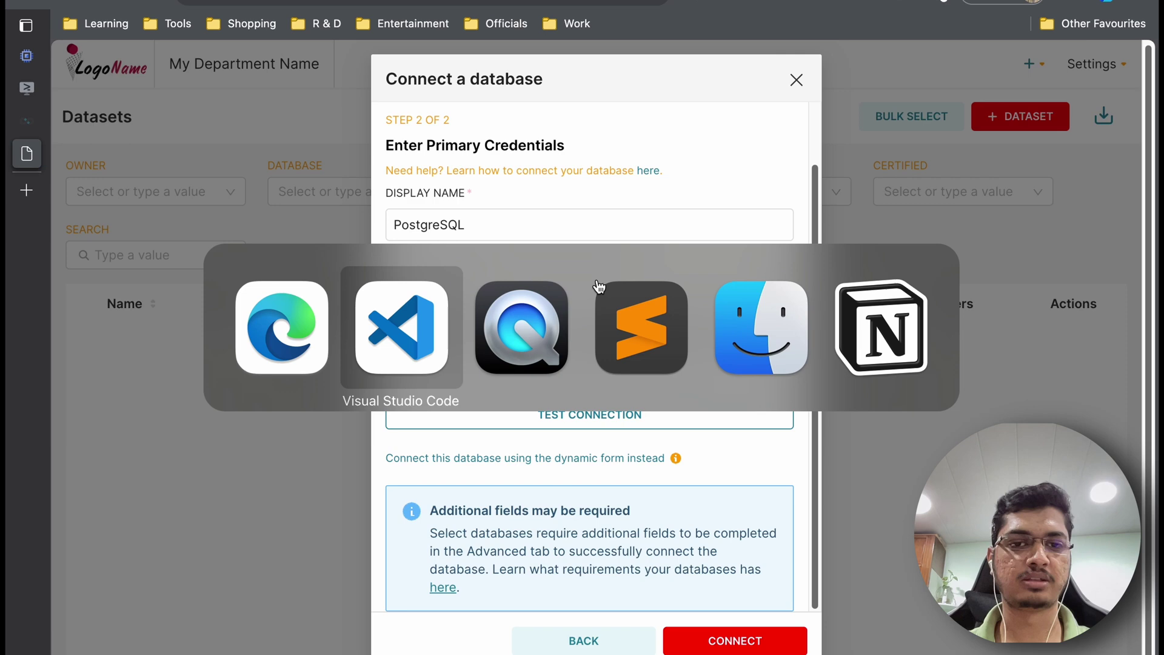
{"action": "key", "text": "super+Tab"}
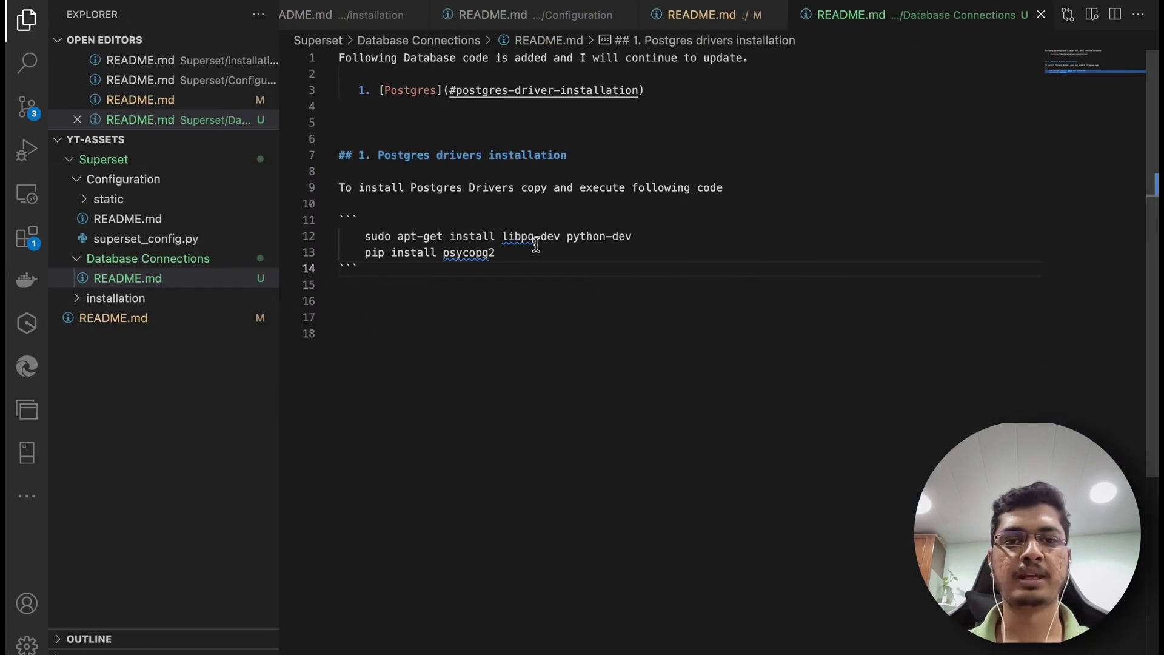
{"action": "left_click_drag", "start_coordinate": [362, 235], "coordinate": [655, 236]}
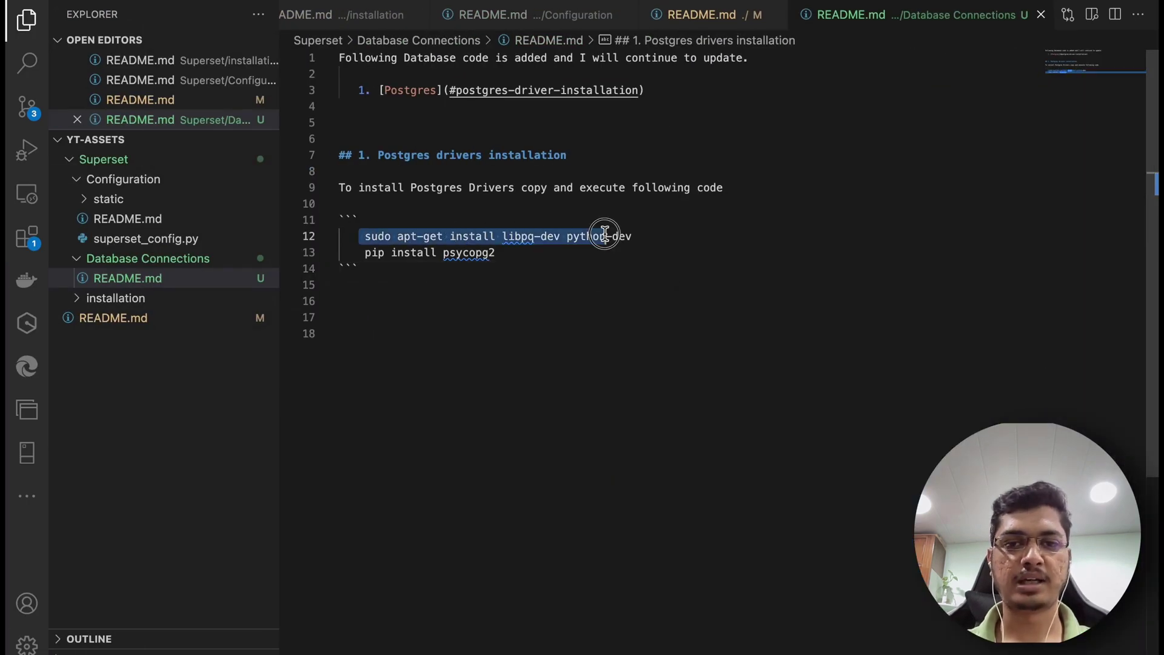
{"action": "key", "text": "super+c"}
{"action": "key", "text": "super+Tab"}
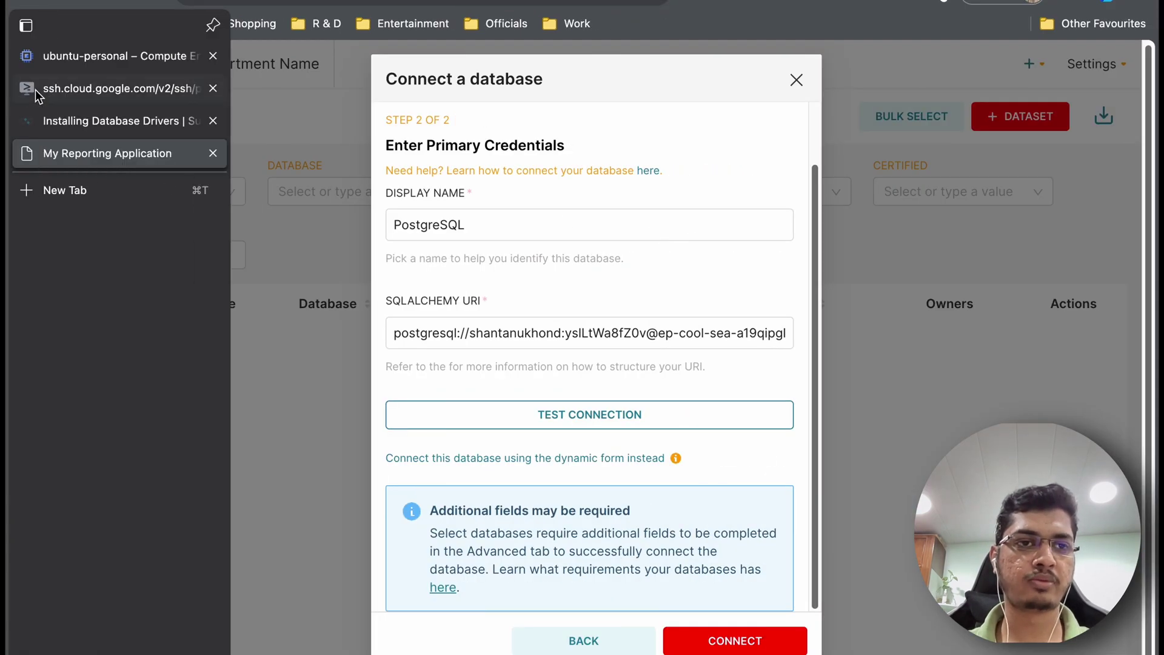
- Paste and run the apt-get install of libpq-dev and python-dev in the SSH terminal
{"action": "left_click", "coordinate": [36, 90]}
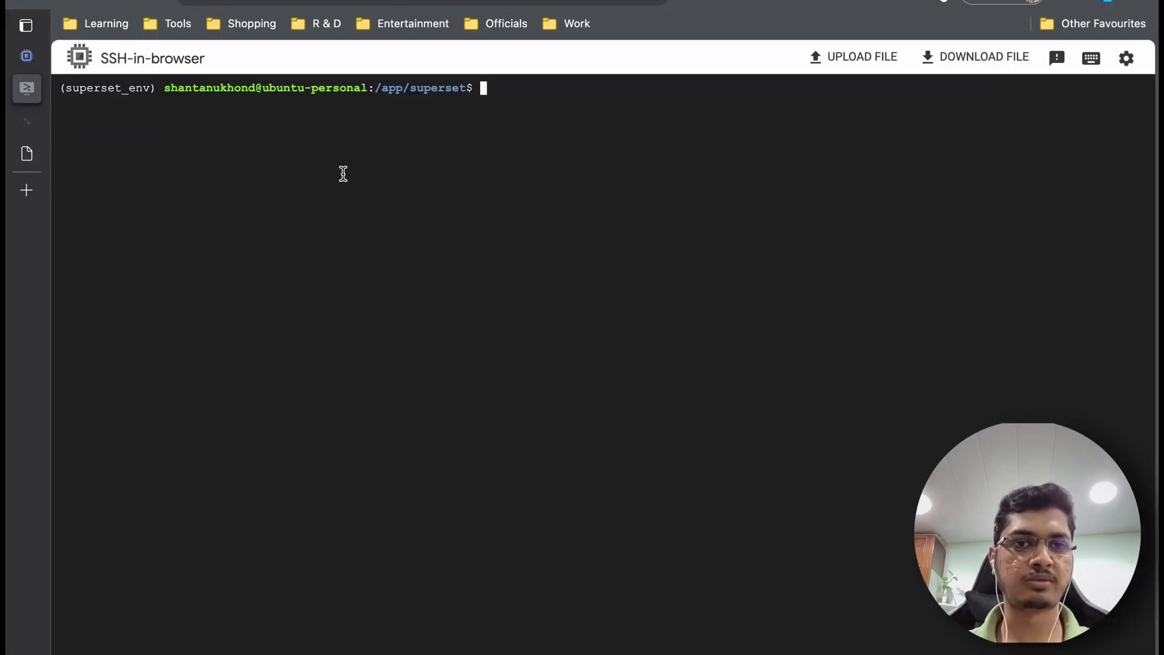
{"action": "right_click", "coordinate": [549, 168]}
{"action": "left_click", "coordinate": [627, 346]}
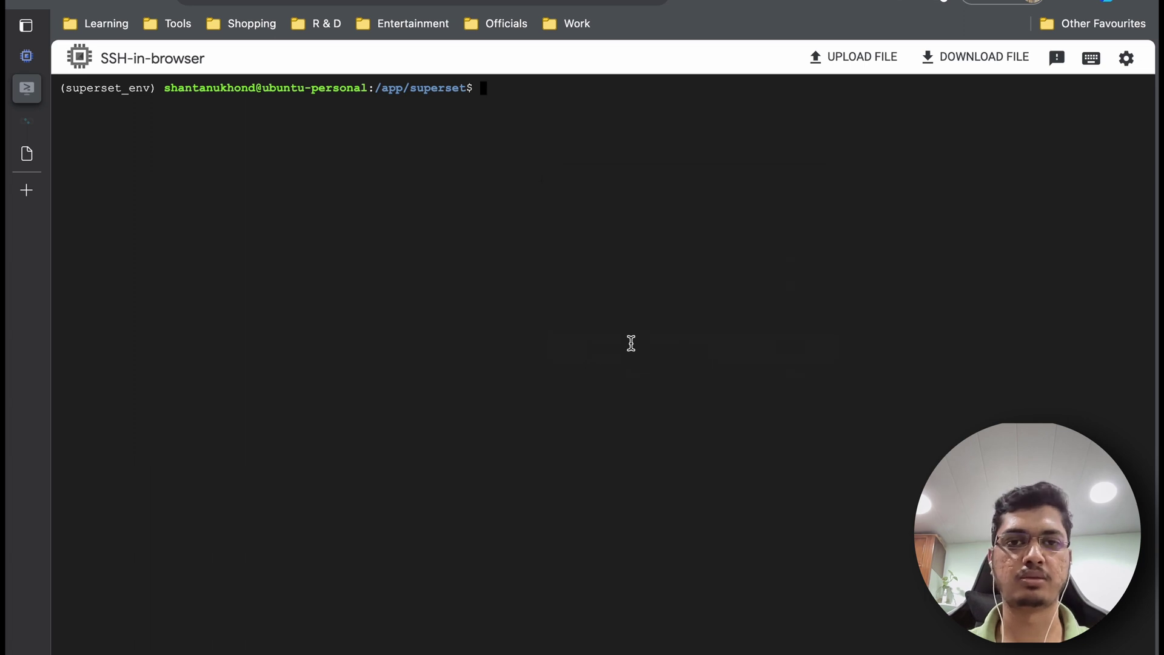
{"action": "key", "text": "Return"}
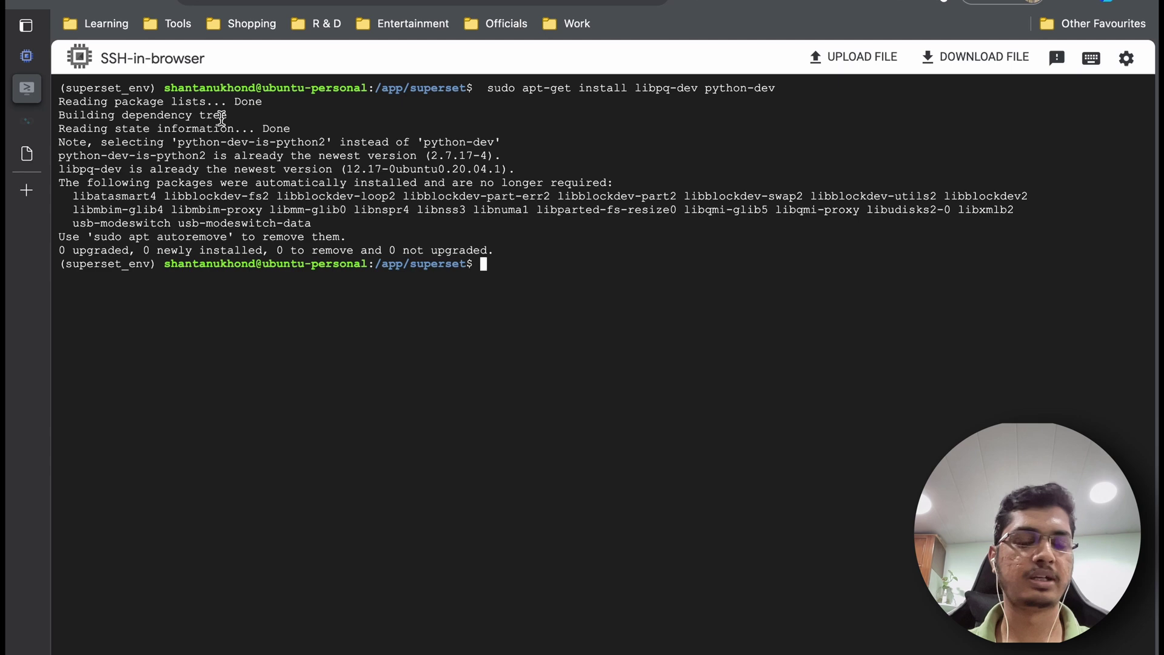
- Copy 'pip install psycopg2' from README line 13 and select the terminal prompt text
{"action": "key", "text": "alt+Tab"}
{"action": "left_click", "coordinate": [521, 255]}
{"action": "left_click_drag", "start_coordinate": [500, 253], "coordinate": [365, 254]}
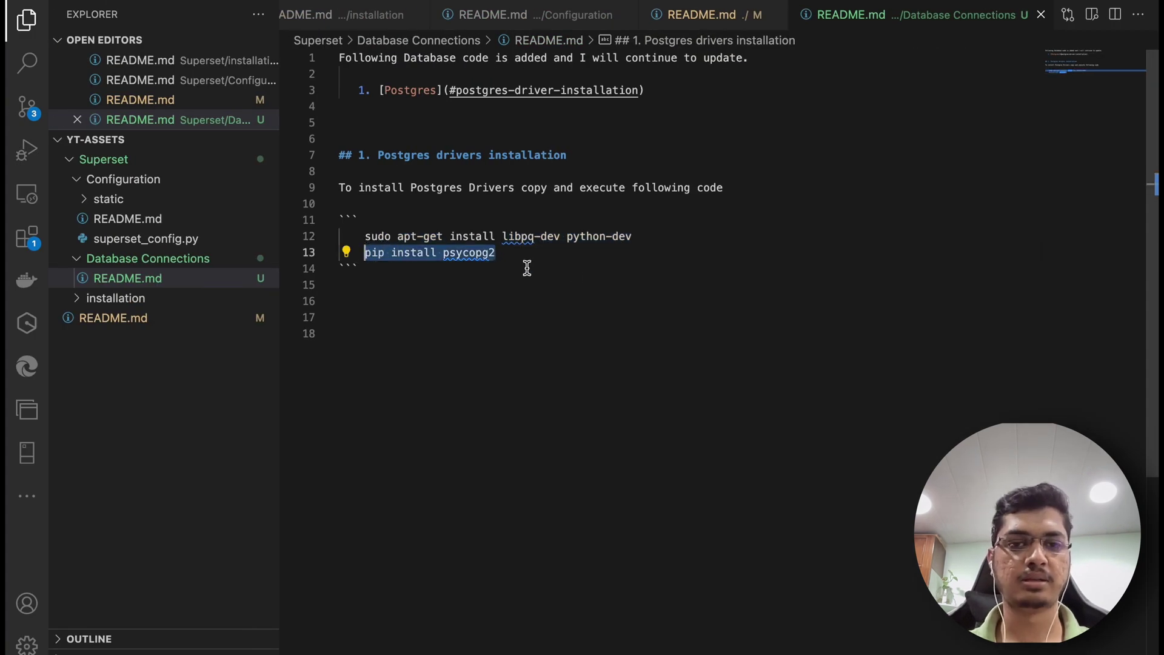
{"action": "key", "text": "ctrl+c"}
{"action": "key", "text": "alt+Tab"}
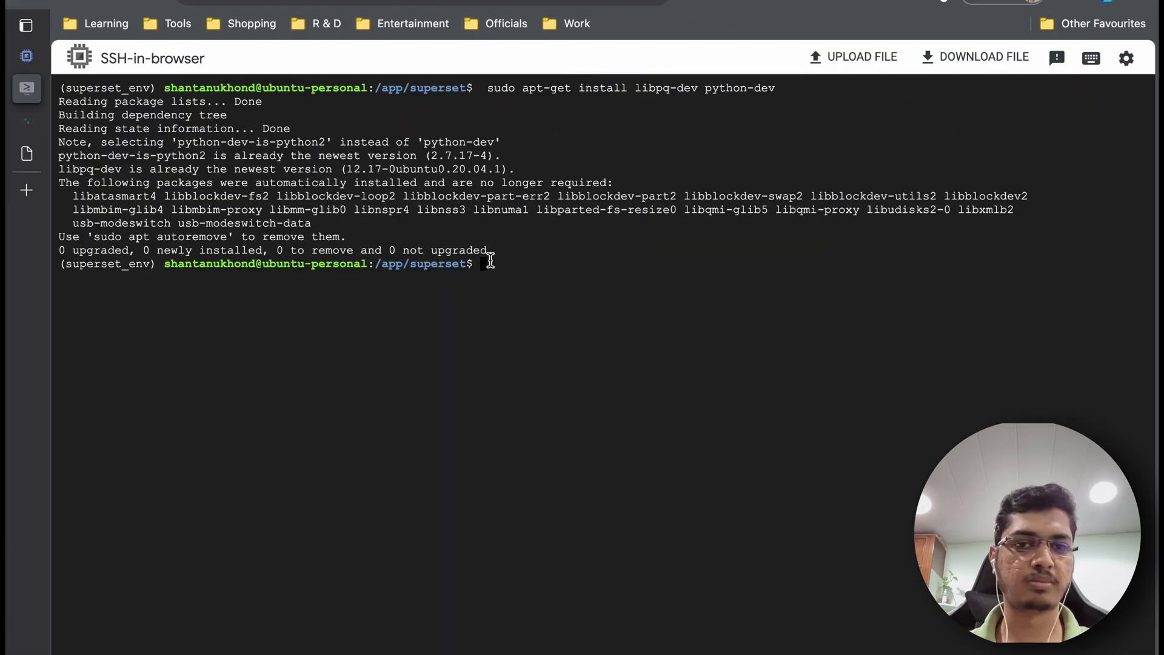
{"action": "right_click", "coordinate": [489, 263]}
{"action": "left_click", "coordinate": [483, 263]}
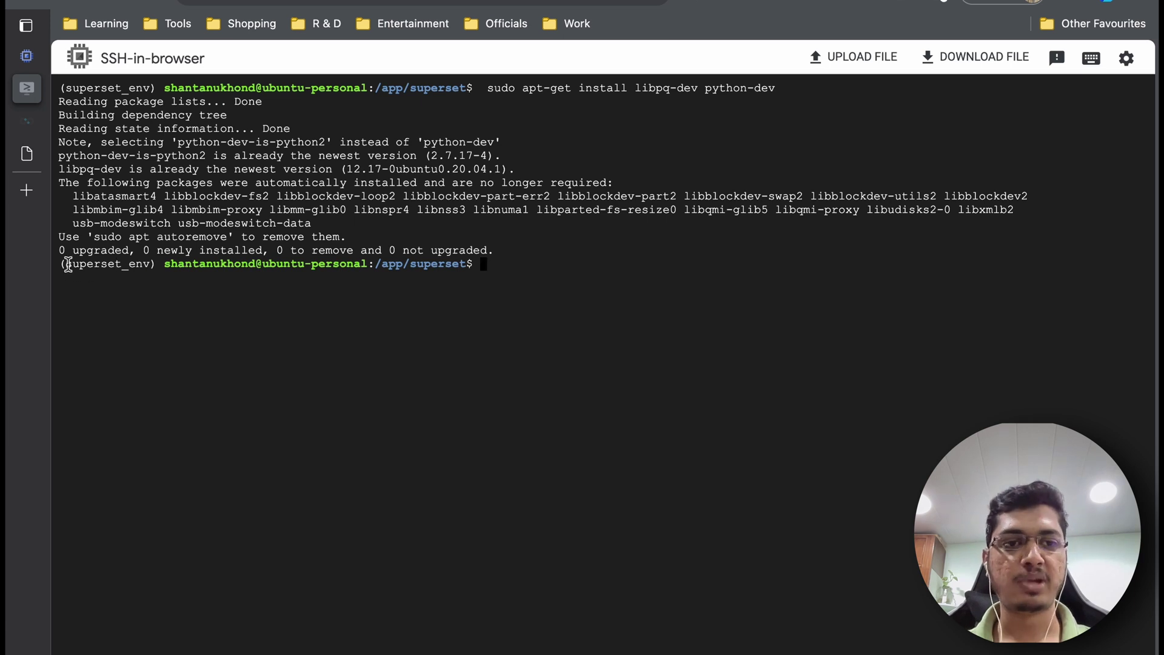
{"action": "mouse_move", "coordinate": [60, 264]}
{"action": "left_mouse_down"}
{"action": "mouse_move", "coordinate": [211, 274]}
{"action": "mouse_move", "coordinate": [170, 263]}
{"action": "left_mouse_up"}
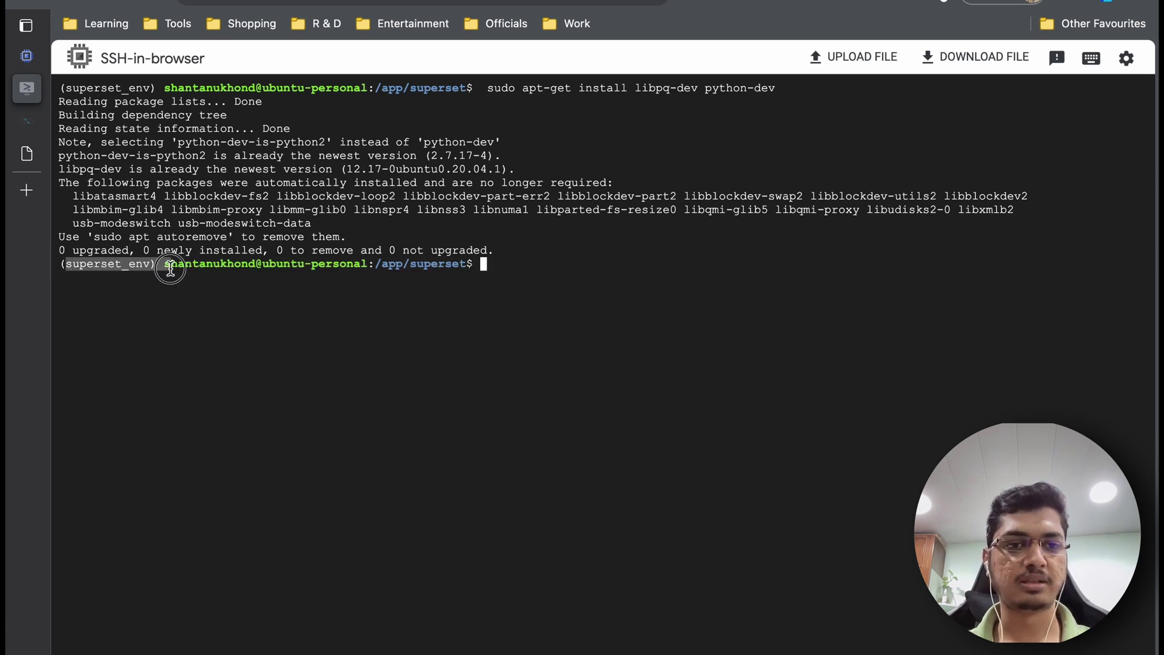
- Deactivate superset_env and list the contents of the /app/superset folder
{"action": "left_click", "coordinate": [488, 273]}
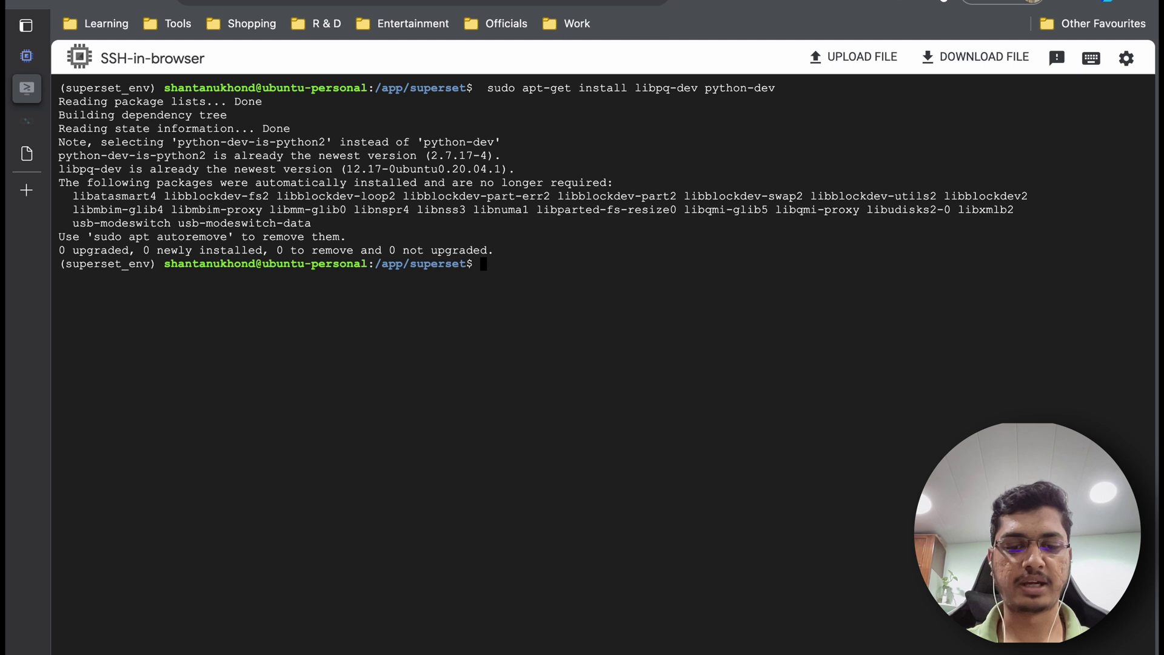
{"action": "type", "text": "deactiv"}
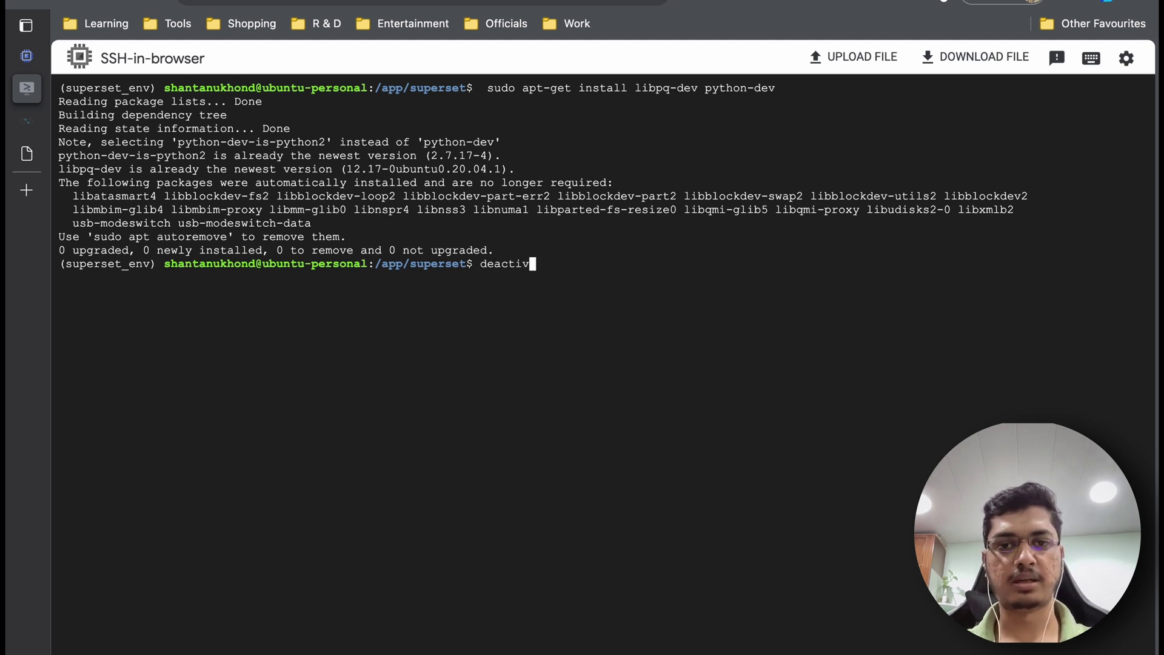
{"action": "type", "text": "ate"}
{"action": "key", "text": "Return"}
{"action": "type", "text": "ls"}
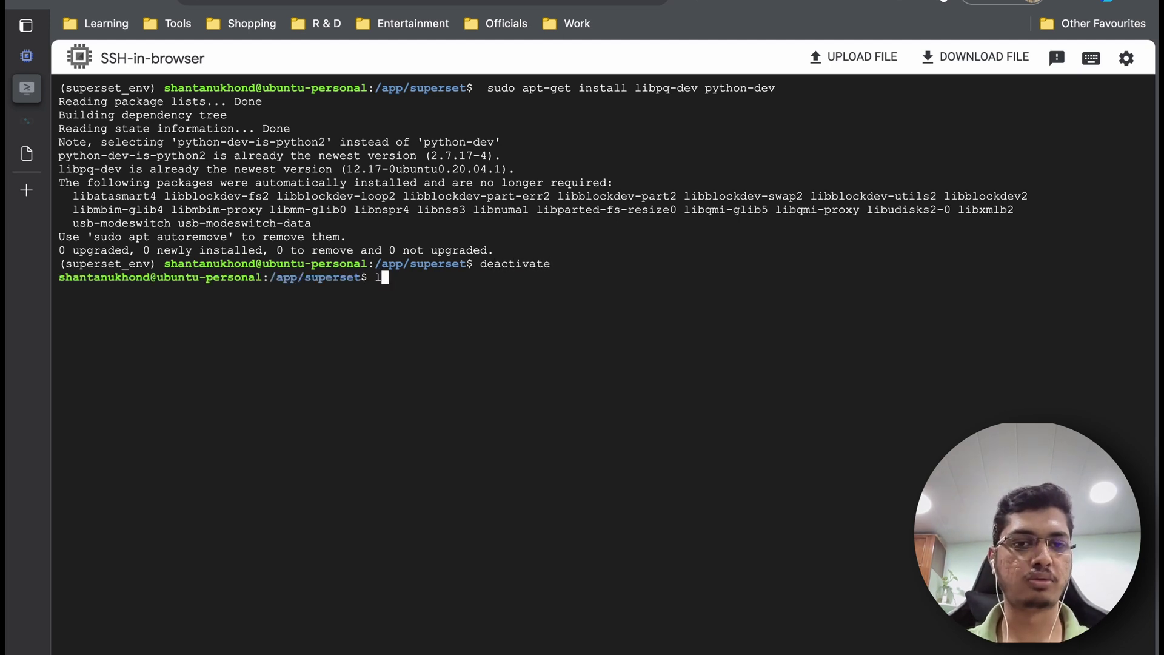
{"action": "key", "text": "Return"}
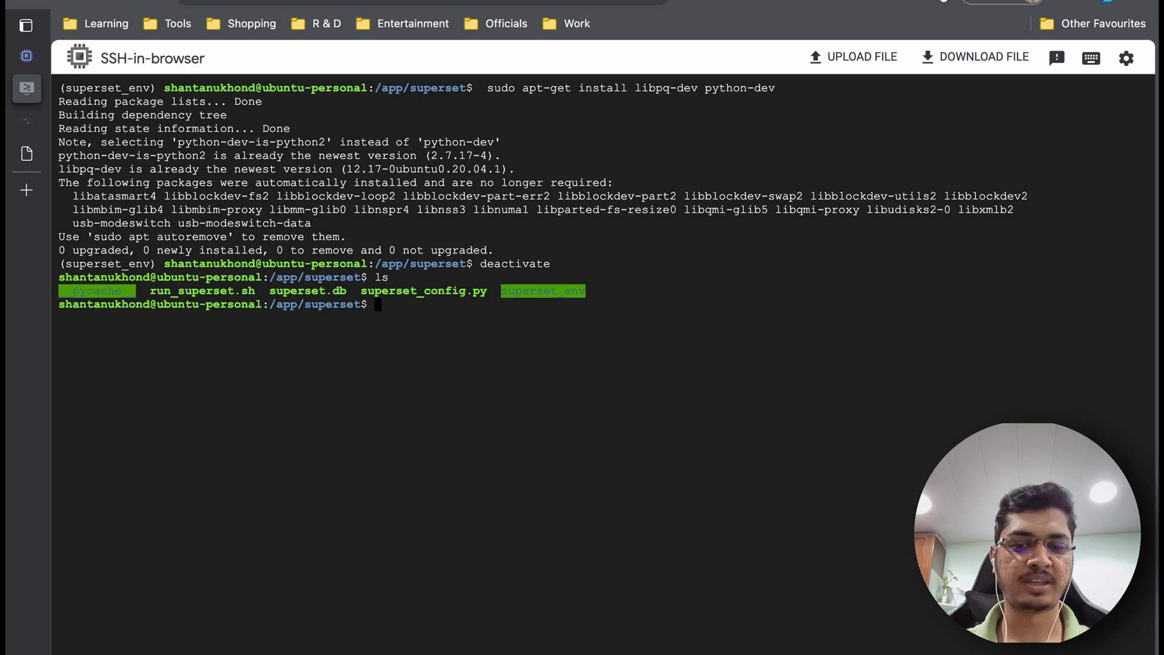
{"action": "type", "text": "source"}
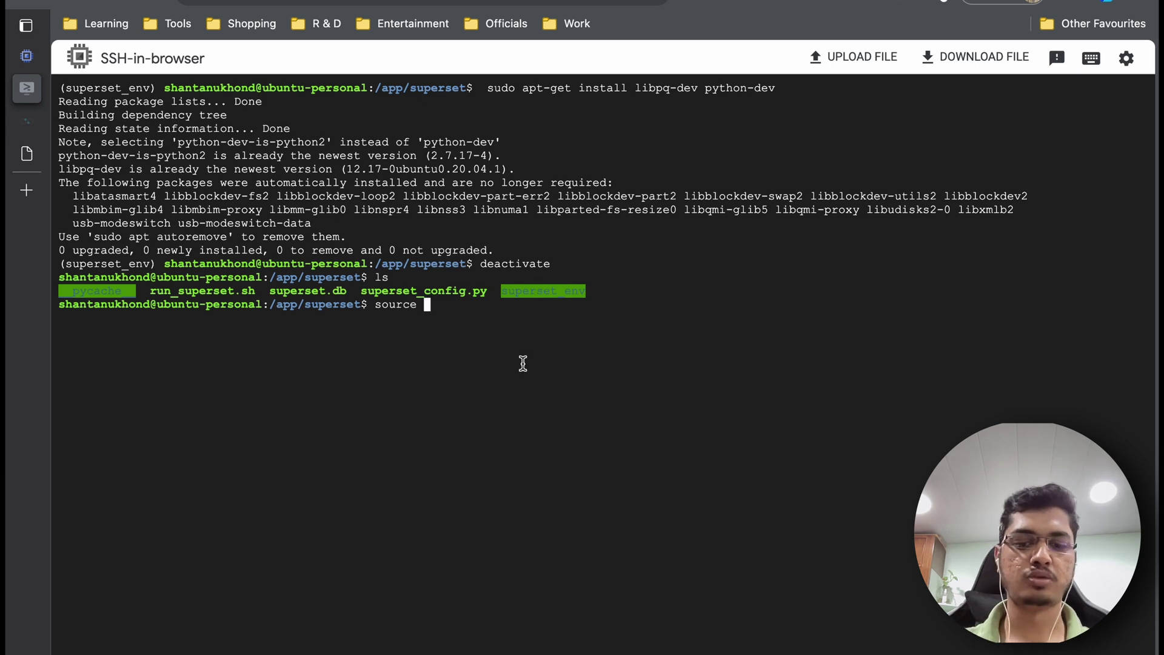
{"action": "type", "text": "/"}
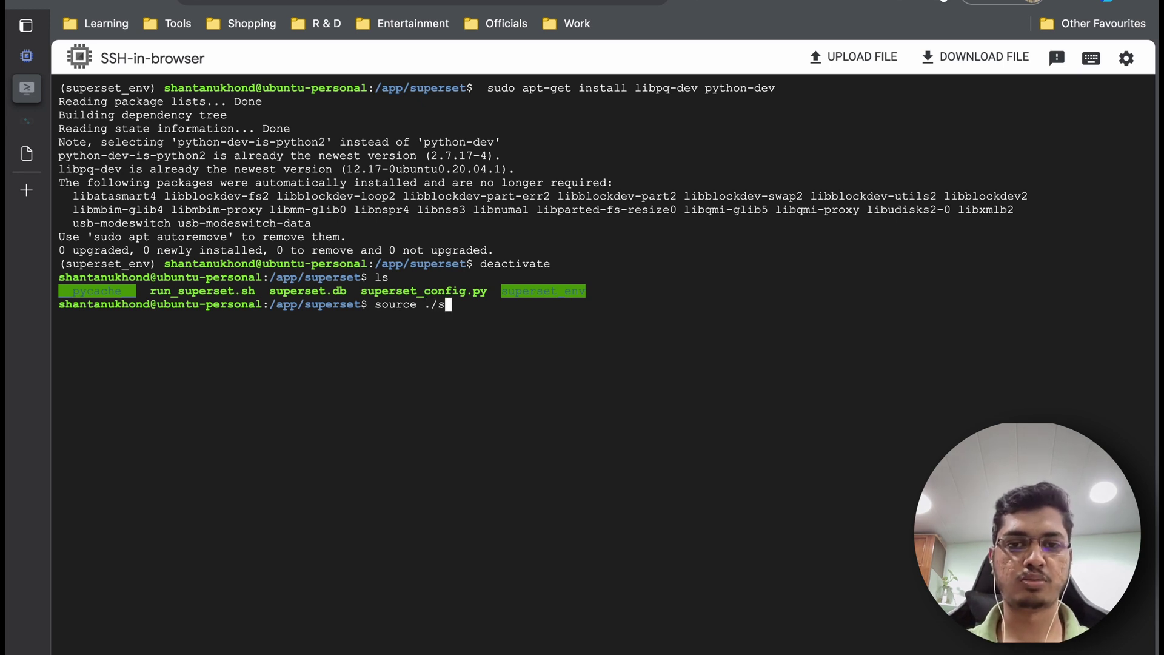
{"action": "type", "text": "s"}
- Reactivate the environment with 'source ./superset_env/bin/activate', using Tab completion
{"action": "key", "text": "Tab"}
{"action": "type", "text": "e"}
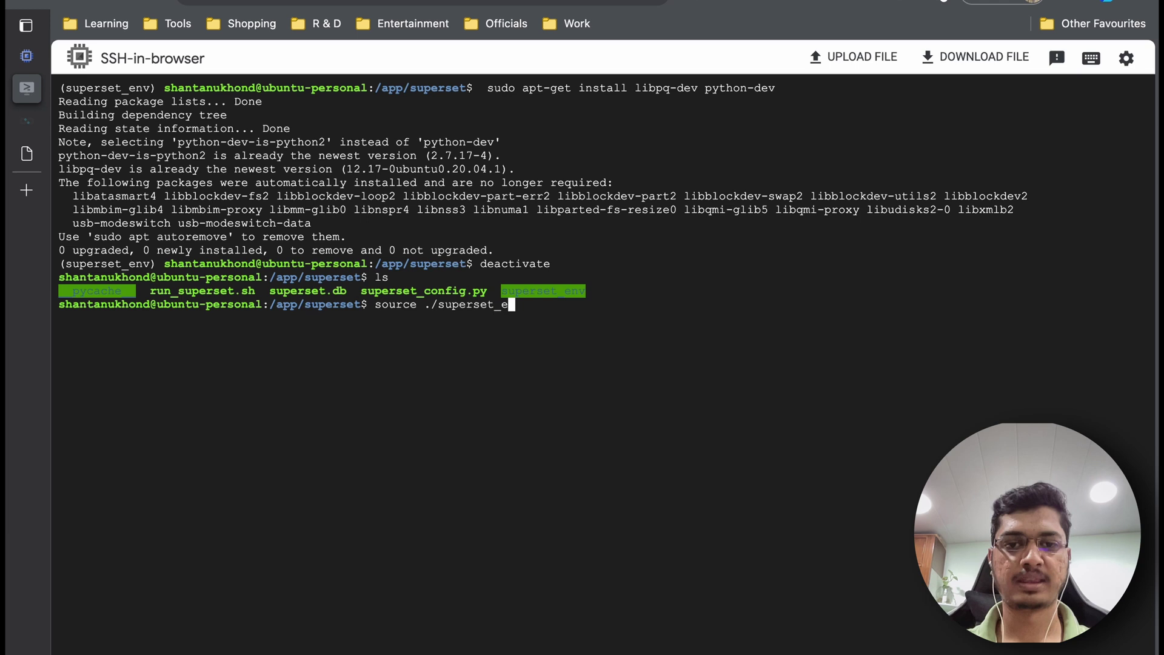
{"action": "key", "text": "Tab"}
{"action": "type", "text": "b"}
{"action": "key", "text": "Tab"}
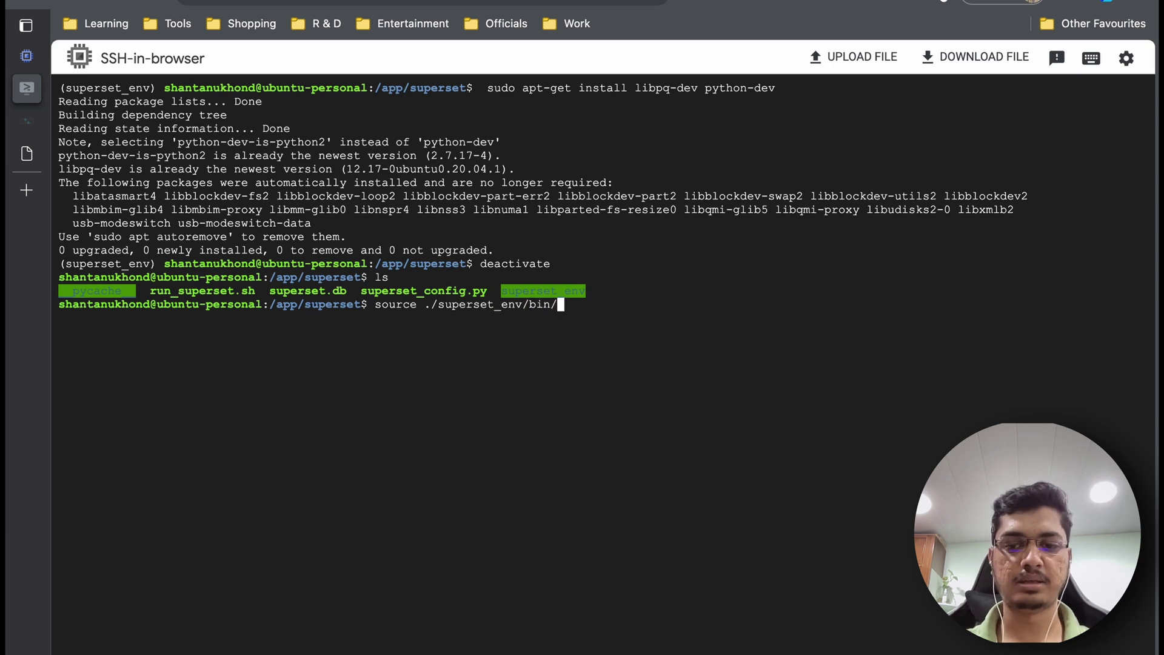
{"action": "key", "text": "Tab"}
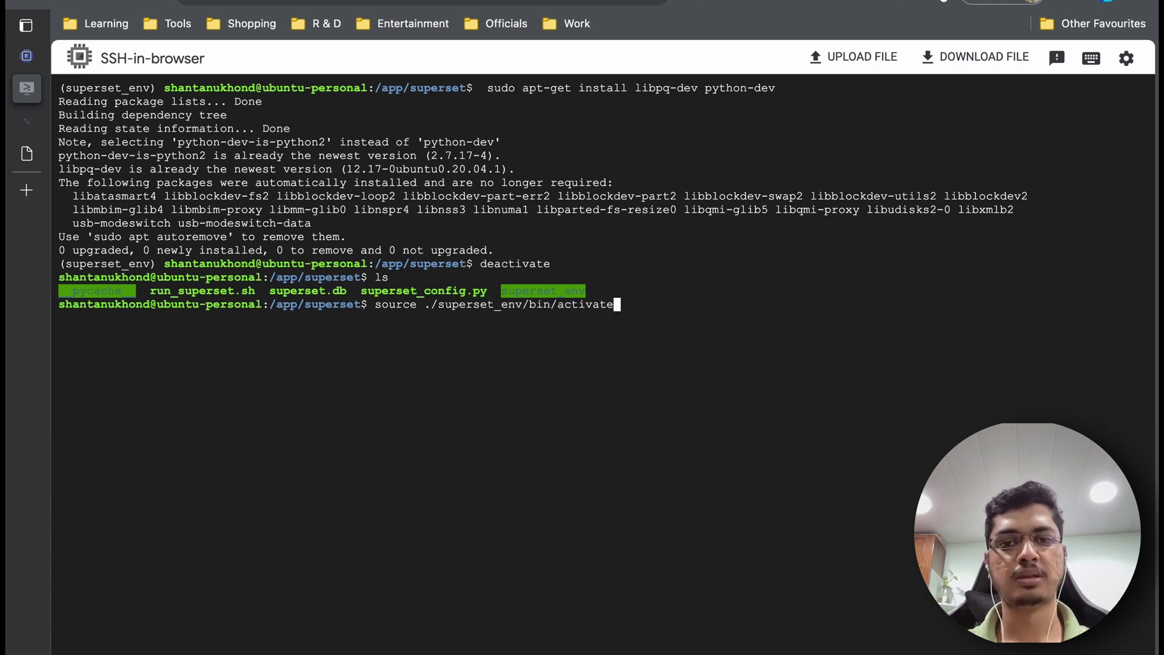
{"action": "key", "text": "Return"}
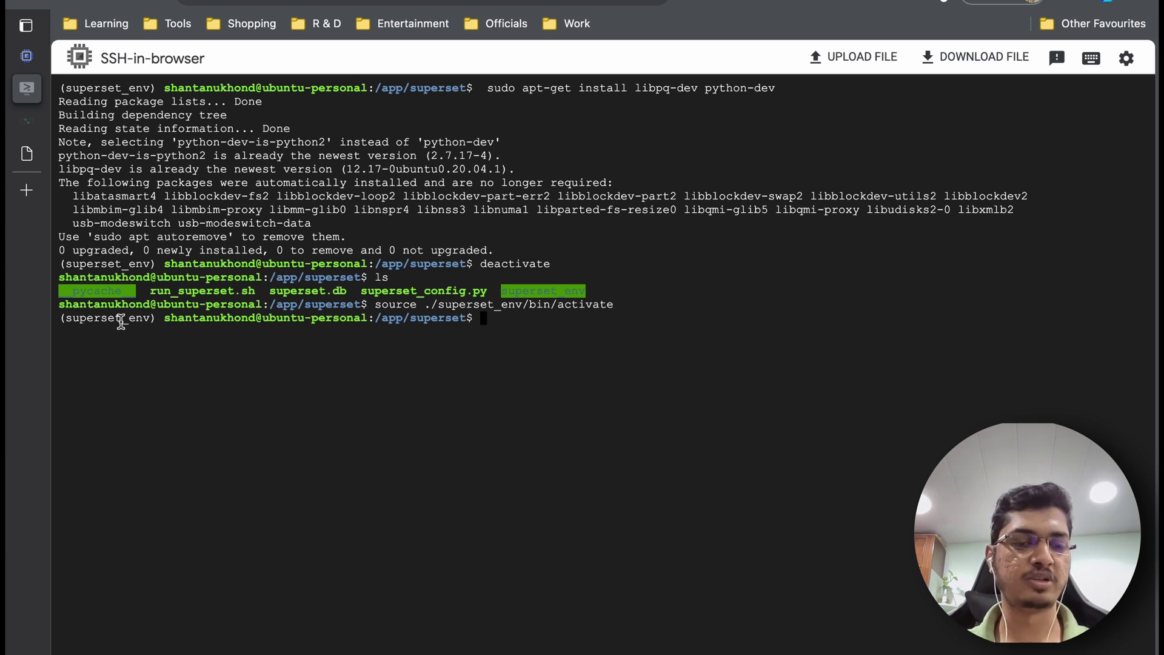
{"action": "type", "text": "clear"}
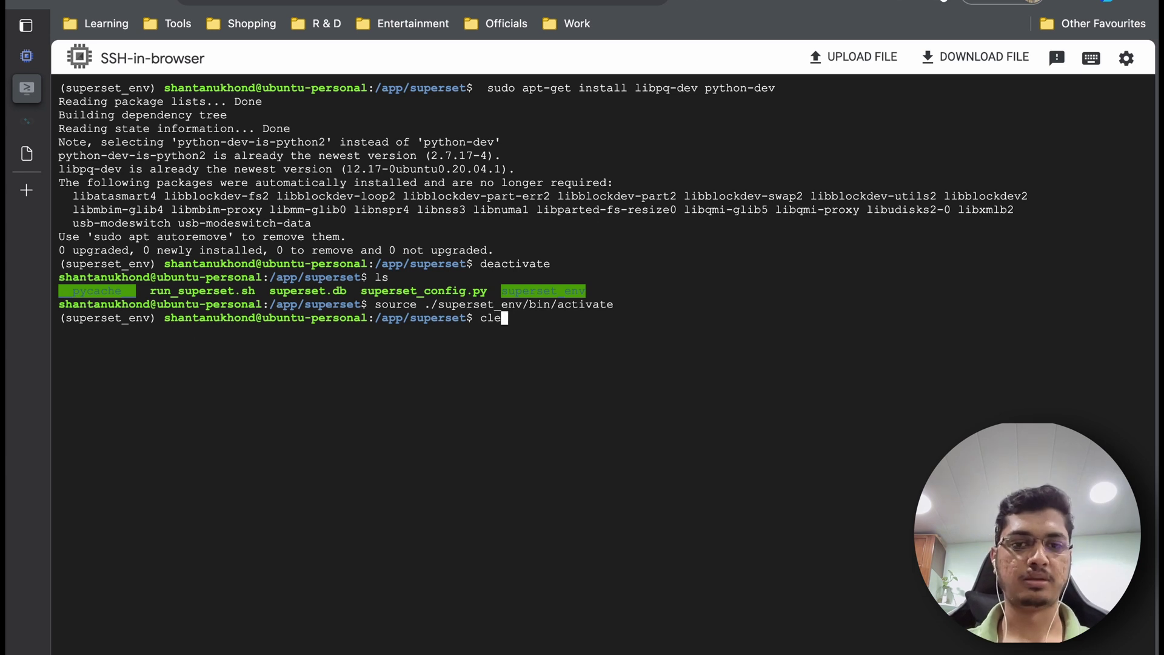
- Clear the terminal and delete the wrongly pasted text at the prompt
{"action": "key", "text": "Return"}
{"action": "right_click", "coordinate": [533, 164]}
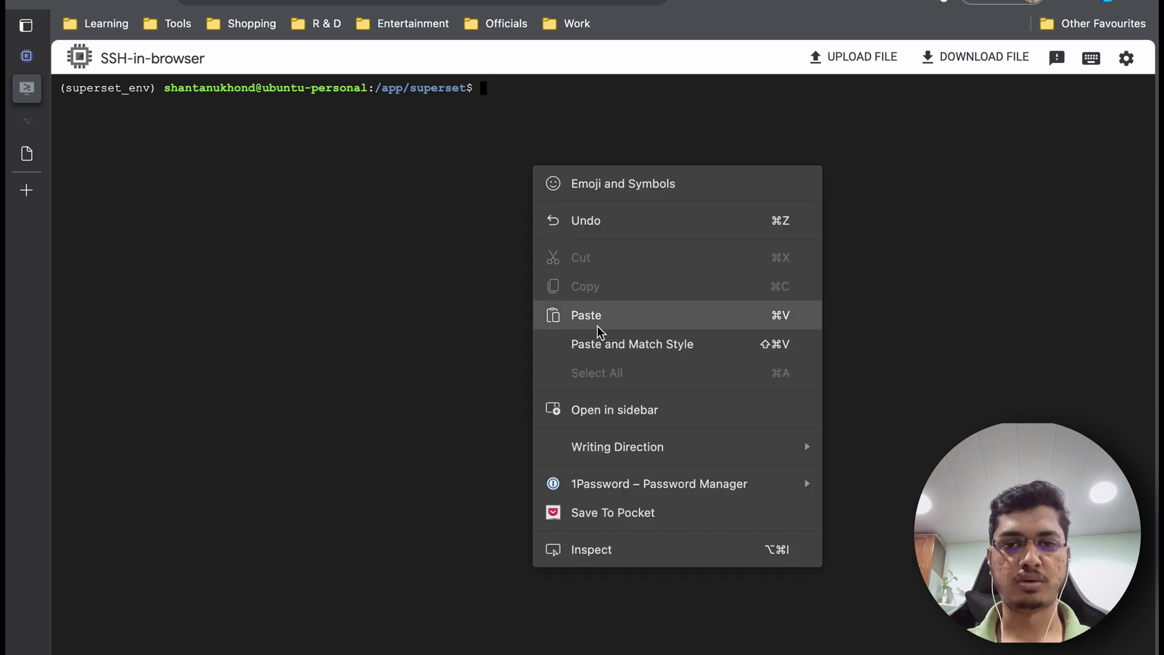
{"action": "left_click", "coordinate": [600, 333]}
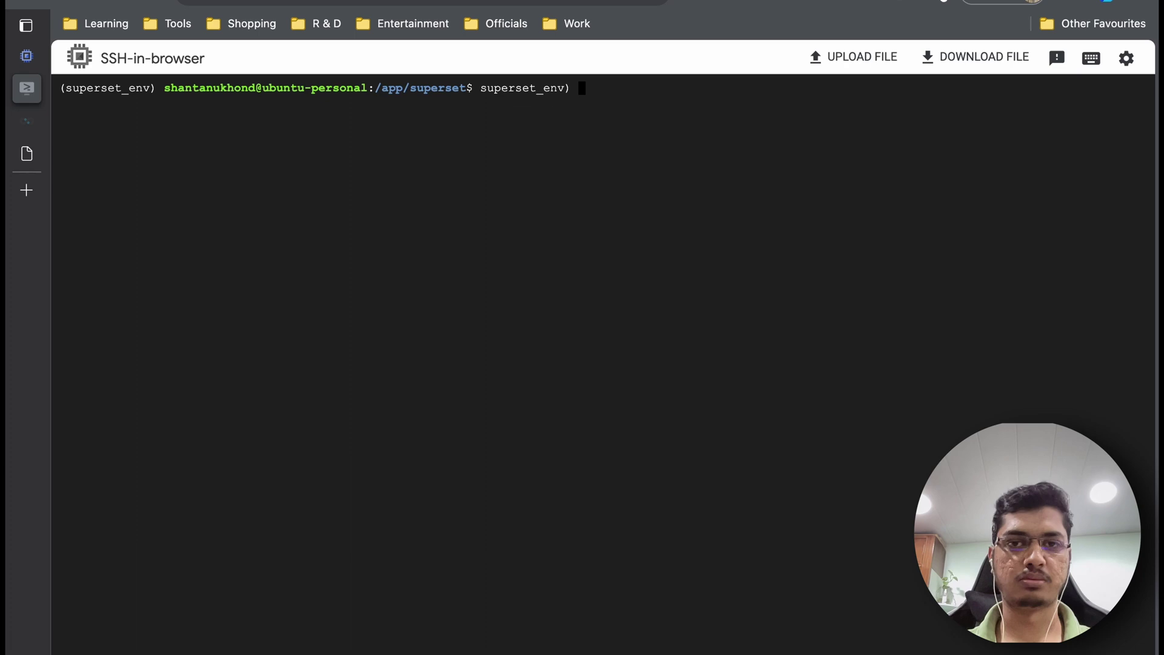
{"action": "key", "text": "BackSpace"}
{"action": "key", "text": "BackSpace"}
{"action": "key", "text": "BackSpace"}
{"action": "key", "text": "BackSpace"}
{"action": "key", "text": "BackSpace"}
{"action": "key", "text": "BackSpace"}
{"action": "key", "text": "BackSpace"}
{"action": "key", "text": "BackSpace"}
{"action": "key", "text": "BackSpace"}
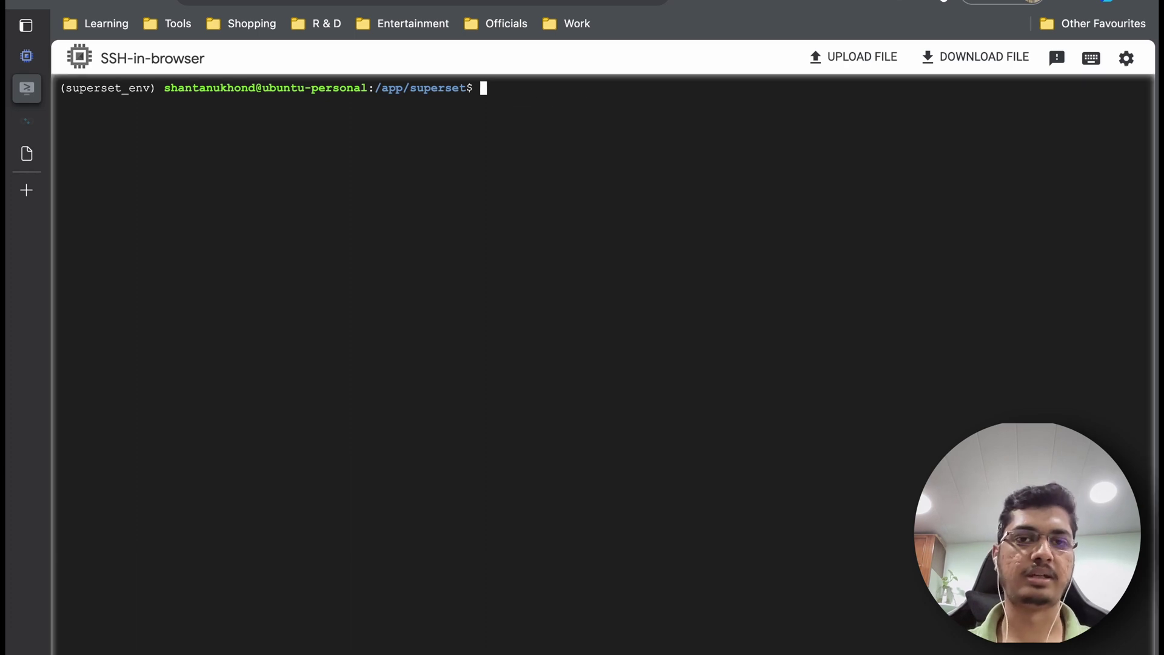
- Copy and run 'pip install psycopg2' from the README, then go back to the driver docs
{"action": "key", "text": "super+Tab"}
{"action": "key", "text": "super+c"}
{"action": "key", "text": "super+Tab"}
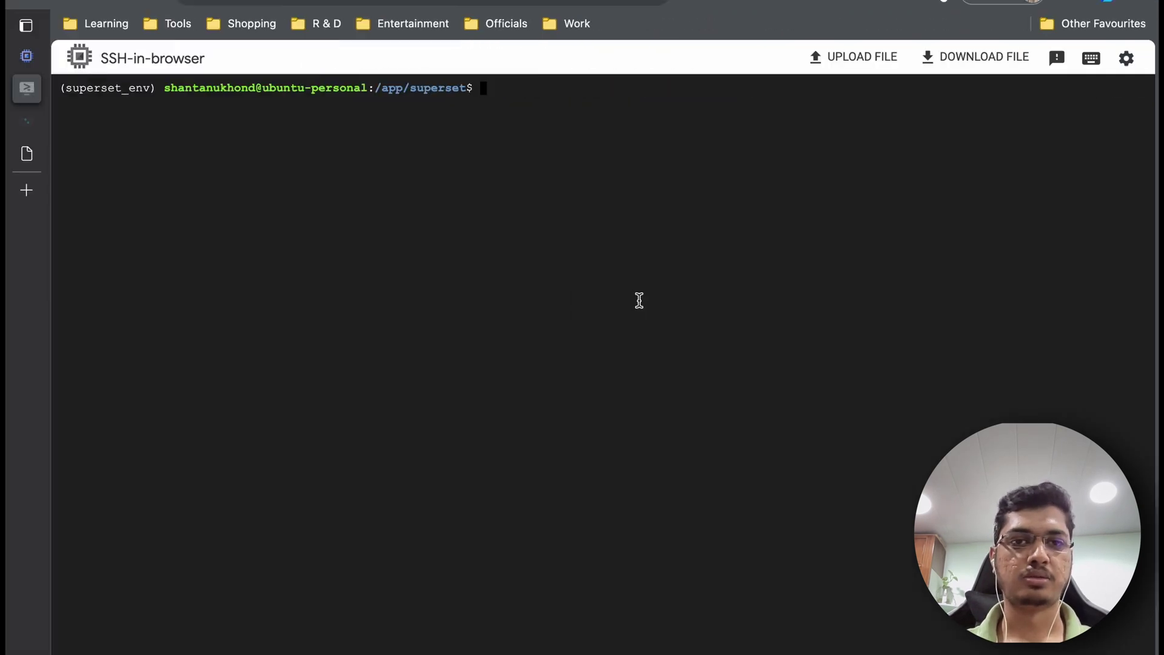
{"action": "right_click", "coordinate": [581, 180]}
{"action": "left_click", "coordinate": [653, 349]}
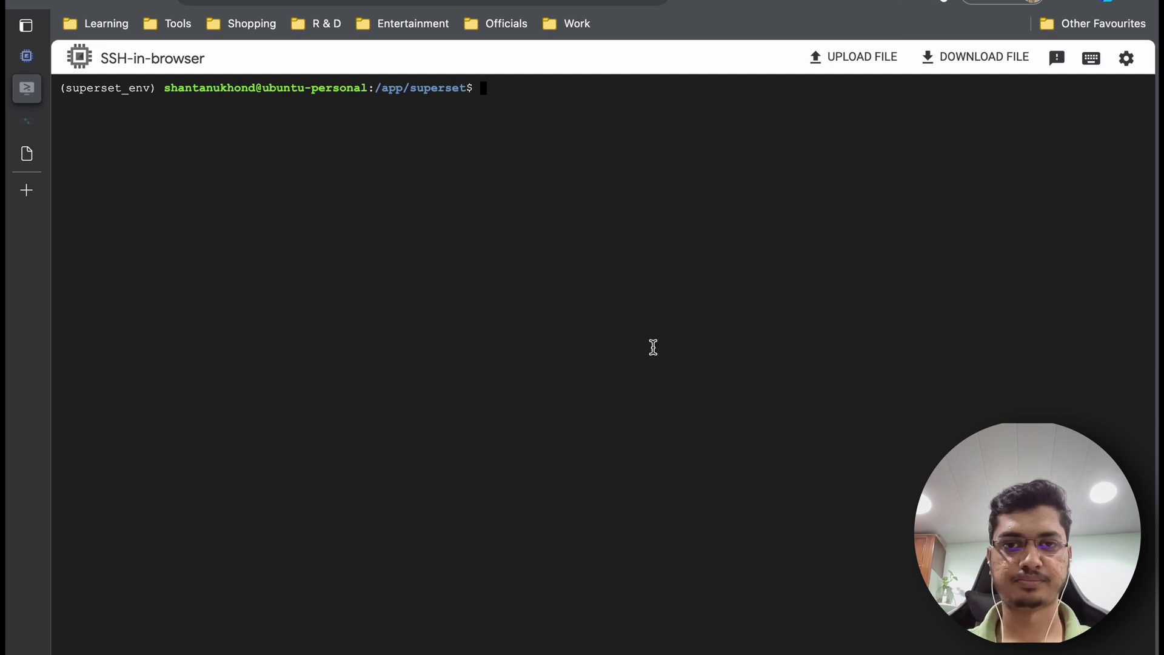
{"action": "key", "text": "Return"}
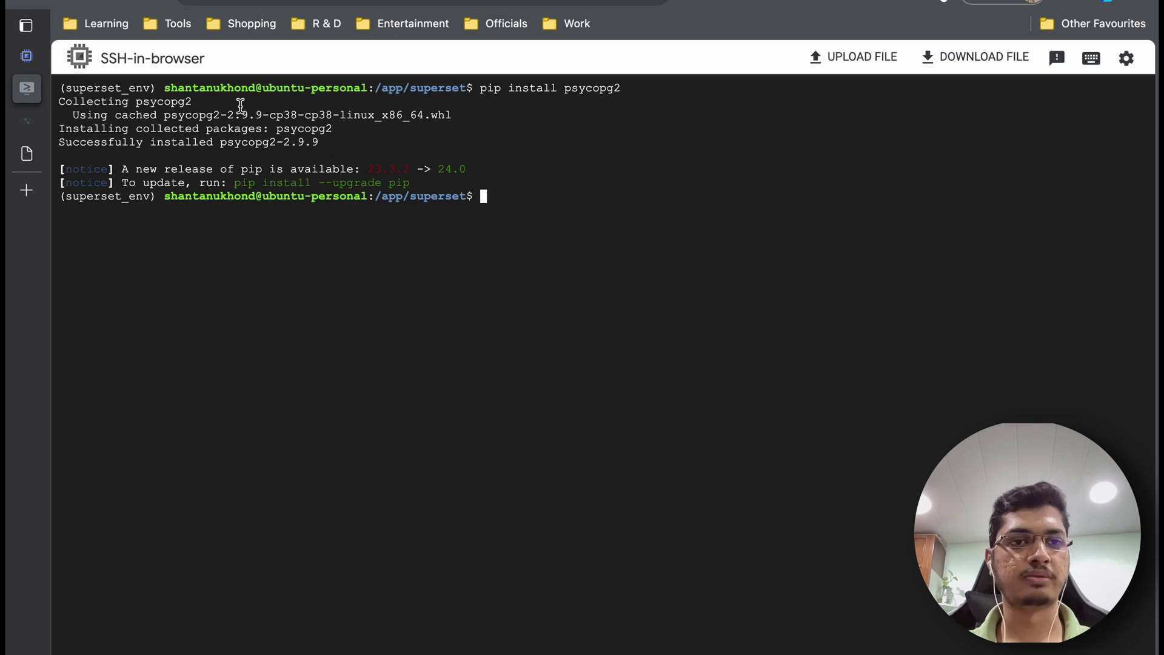
{"action": "left_click", "coordinate": [28, 122]}
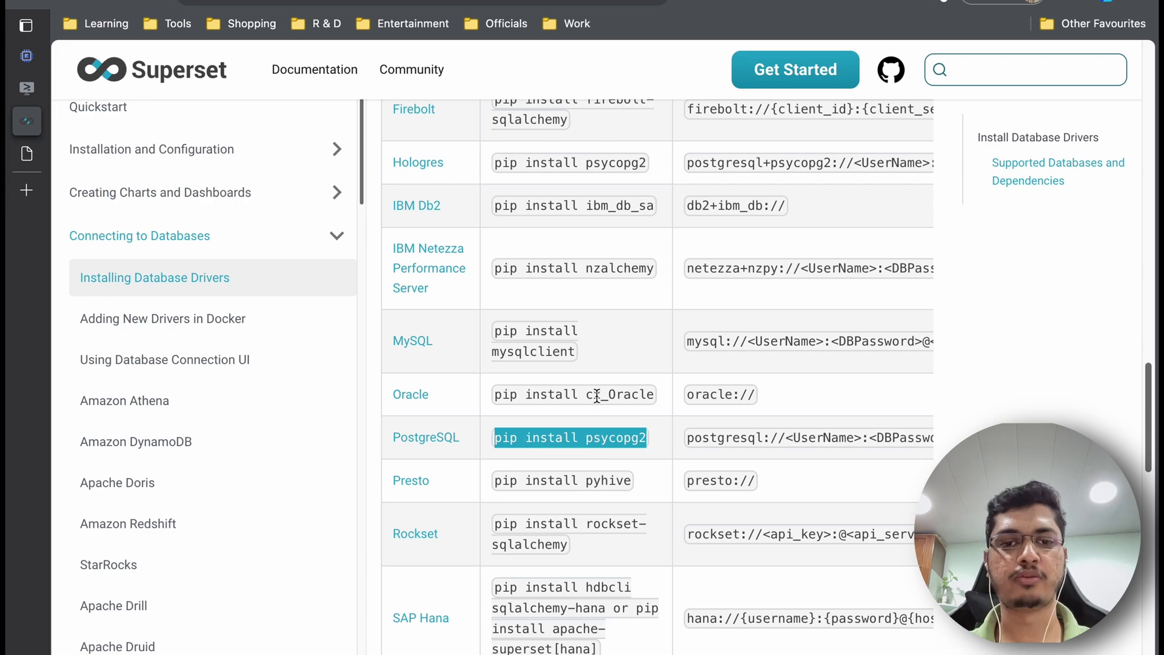
{"action": "scroll", "coordinate": [596, 394], "scroll_direction": "down", "scroll_amount": 4}
{"action": "scroll", "coordinate": [596, 394], "scroll_direction": "down", "scroll_amount": 3}
{"action": "scroll", "coordinate": [596, 395], "scroll_direction": "down", "scroll_amount": 2}
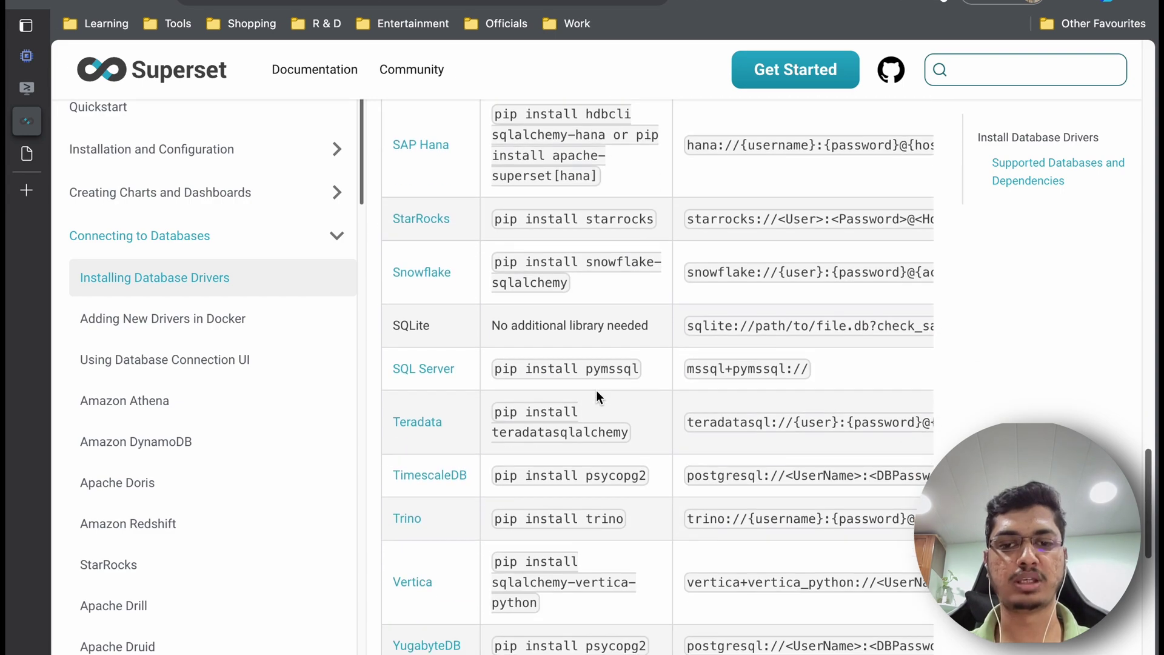
{"action": "scroll", "coordinate": [597, 394], "scroll_direction": "down", "scroll_amount": 2}
{"action": "scroll", "coordinate": [596, 391], "scroll_direction": "up", "scroll_amount": 5}
{"action": "scroll", "coordinate": [596, 390], "scroll_direction": "up", "scroll_amount": 4}
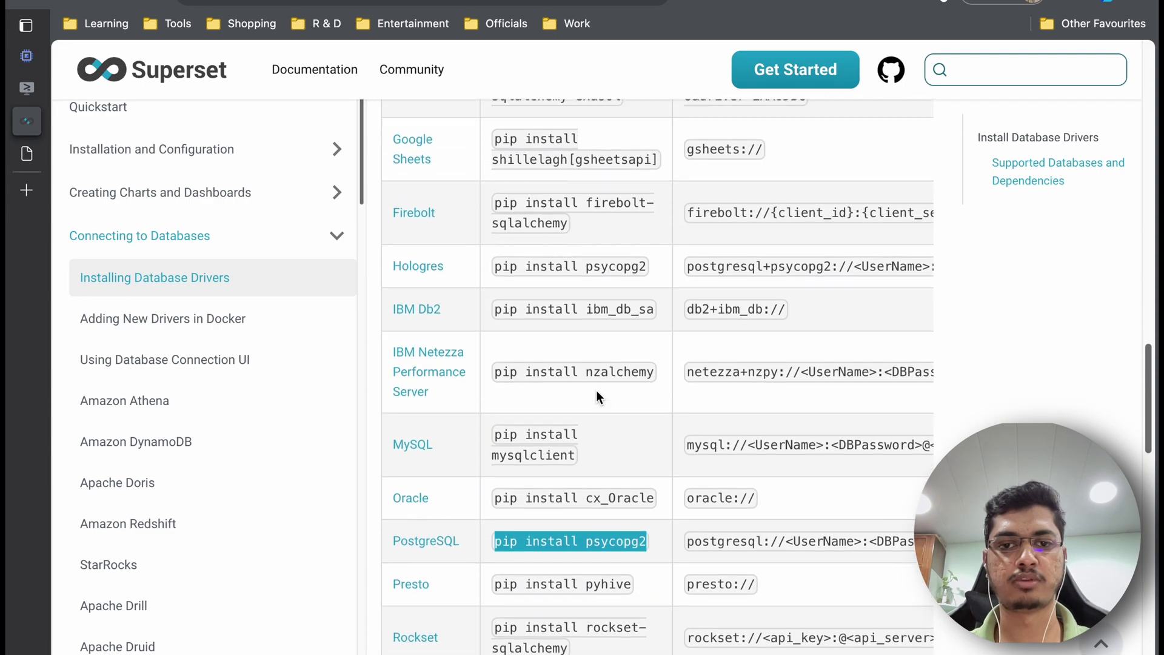
{"action": "scroll", "coordinate": [596, 390], "scroll_direction": "up", "scroll_amount": 4}
{"action": "scroll", "coordinate": [595, 391], "scroll_direction": "up", "scroll_amount": 1}
{"action": "scroll", "coordinate": [596, 391], "scroll_direction": "down", "scroll_amount": 5}
{"action": "scroll", "coordinate": [595, 390], "scroll_direction": "down", "scroll_amount": 3}
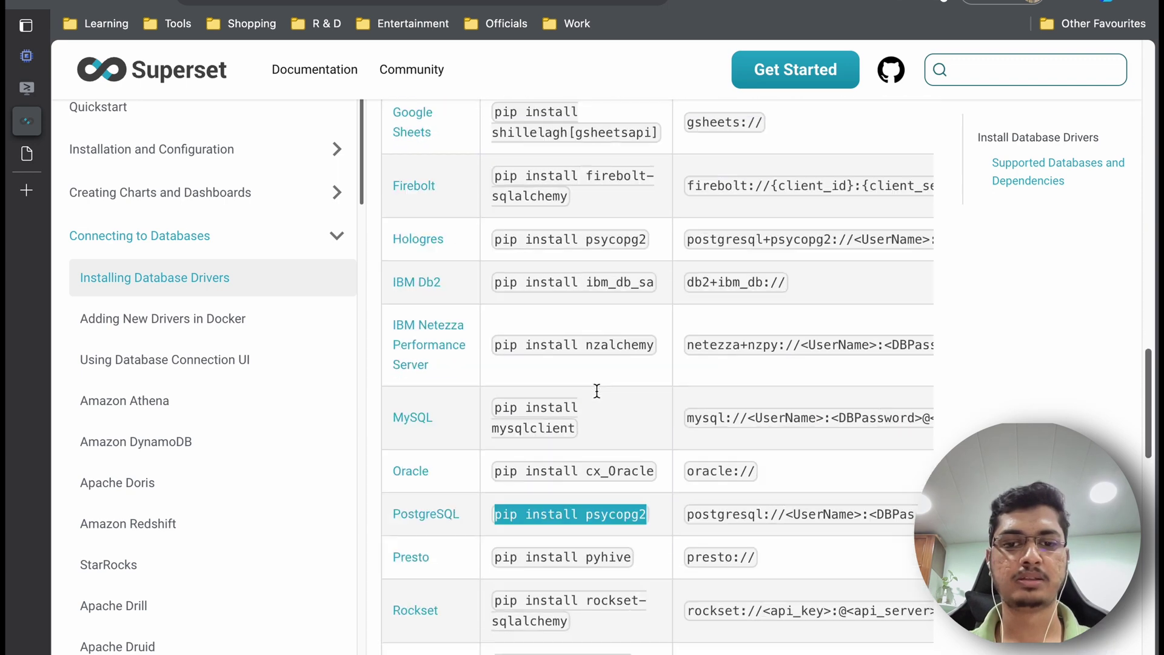
{"action": "scroll", "coordinate": [596, 391], "scroll_direction": "down", "scroll_amount": 2}
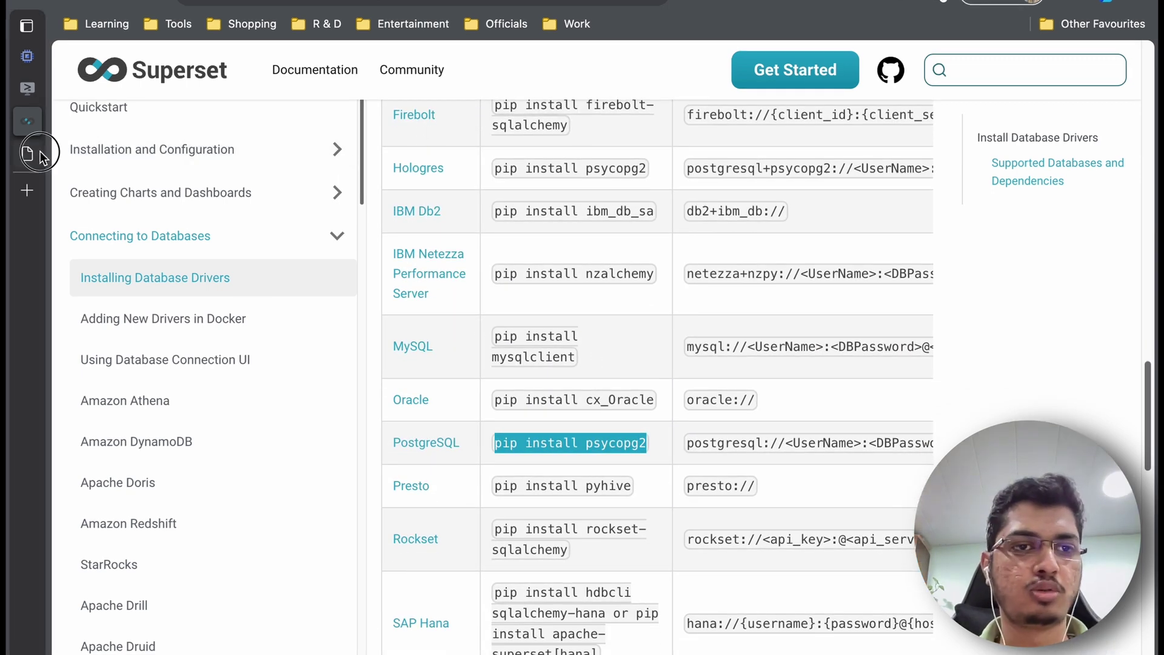
- Paste the PostgreSQL URI, test it, connect, and dismiss the Database Creation Error
{"action": "left_click", "coordinate": [27, 153]}
{"action": "key", "text": "ctrl+v"}
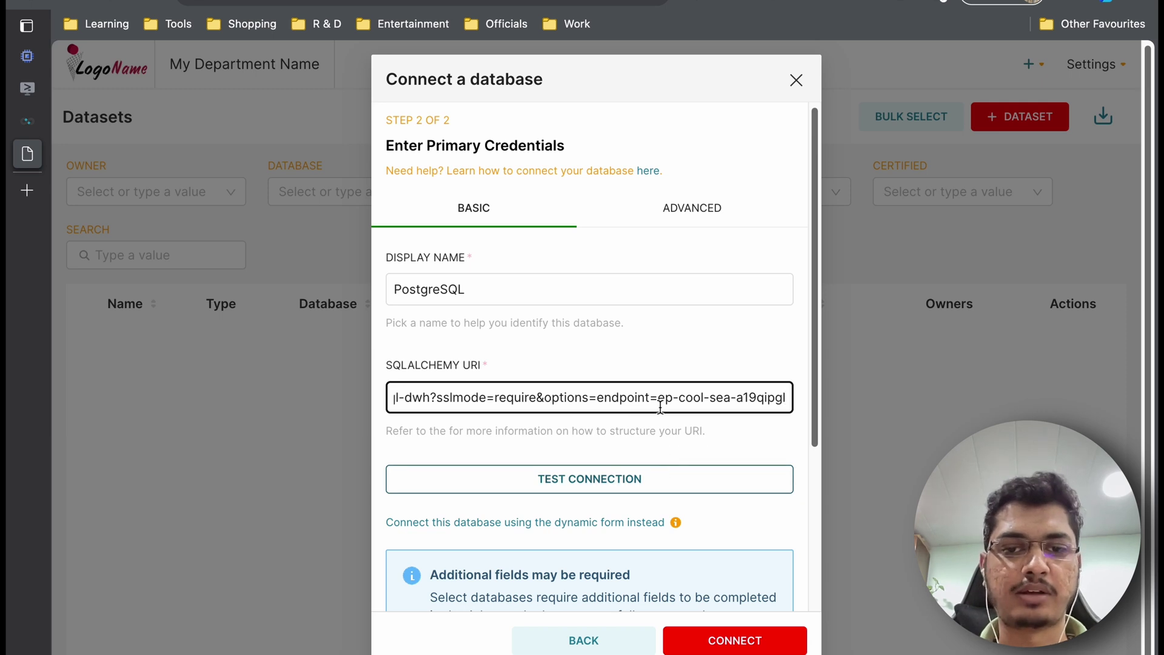
{"action": "left_click", "coordinate": [628, 481]}
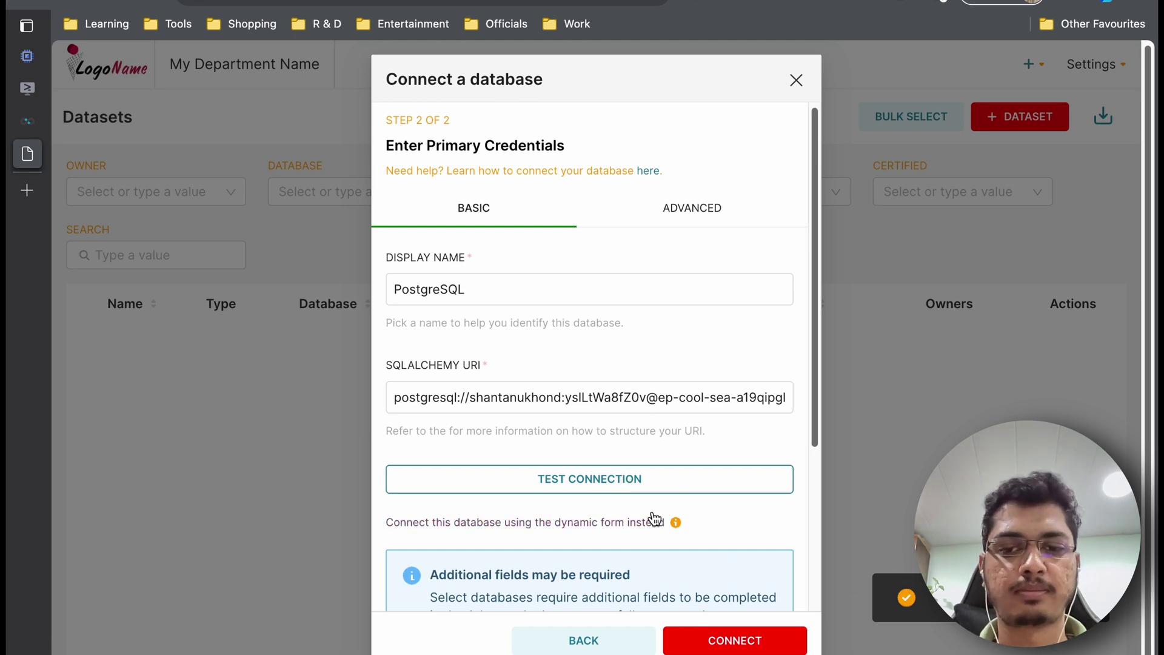
{"action": "scroll", "coordinate": [653, 511], "scroll_direction": "down", "scroll_amount": 1}
{"action": "scroll", "coordinate": [652, 510], "scroll_direction": "up", "scroll_amount": 1}
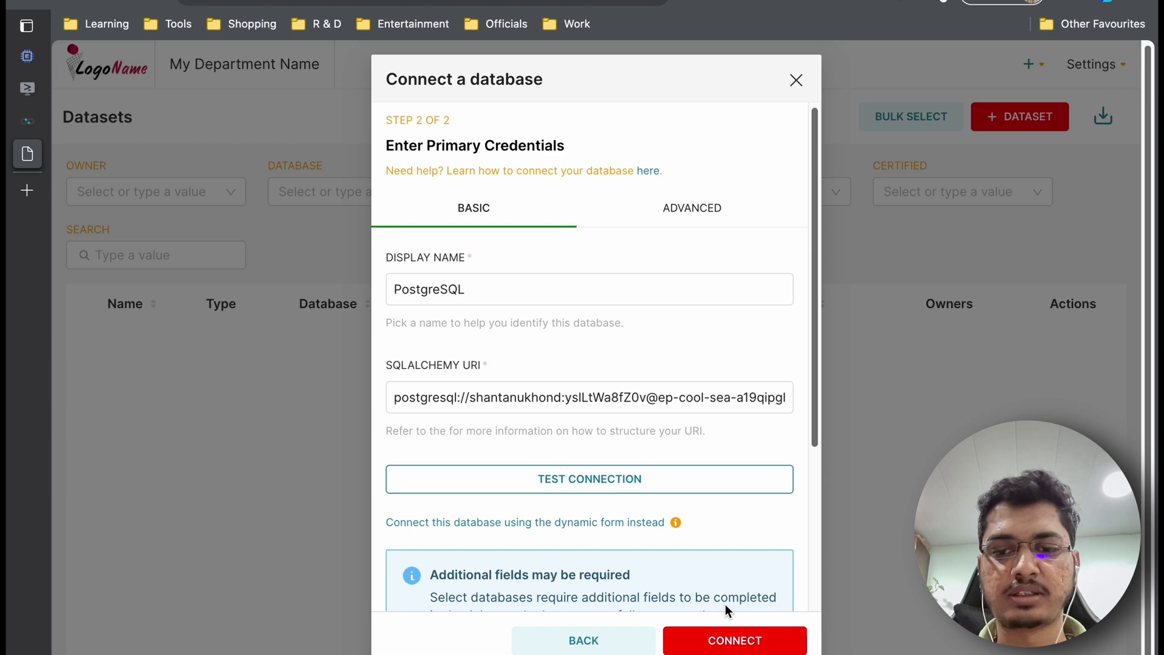
{"action": "left_click", "coordinate": [739, 641]}
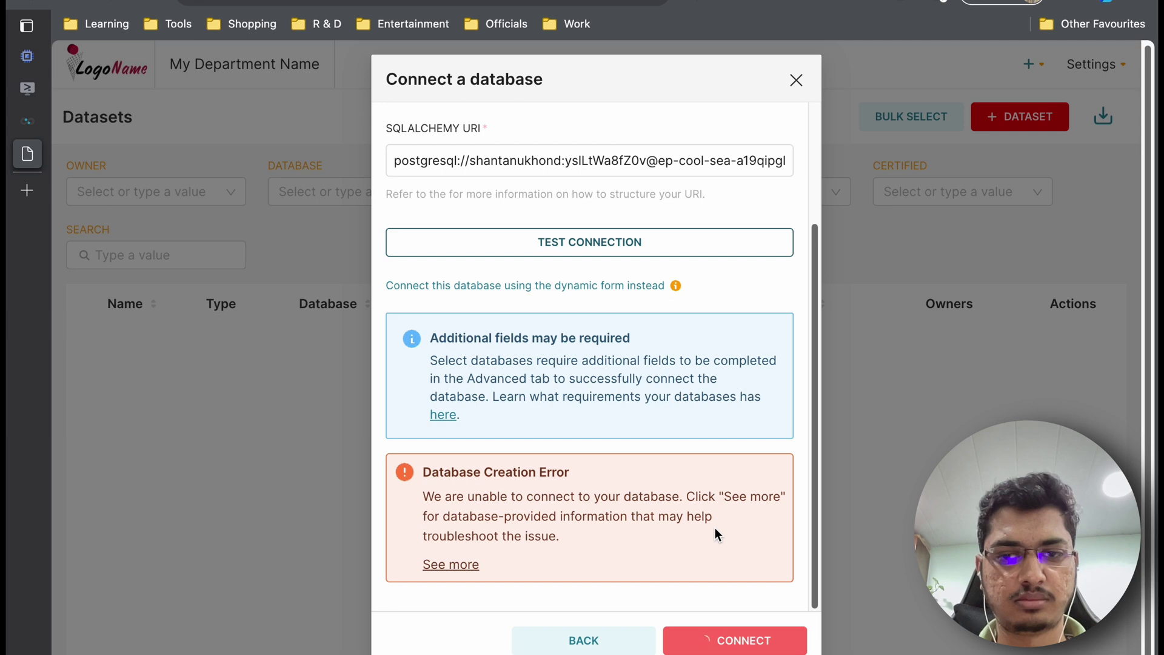
{"action": "scroll", "coordinate": [715, 528], "scroll_direction": "up", "scroll_amount": 4}
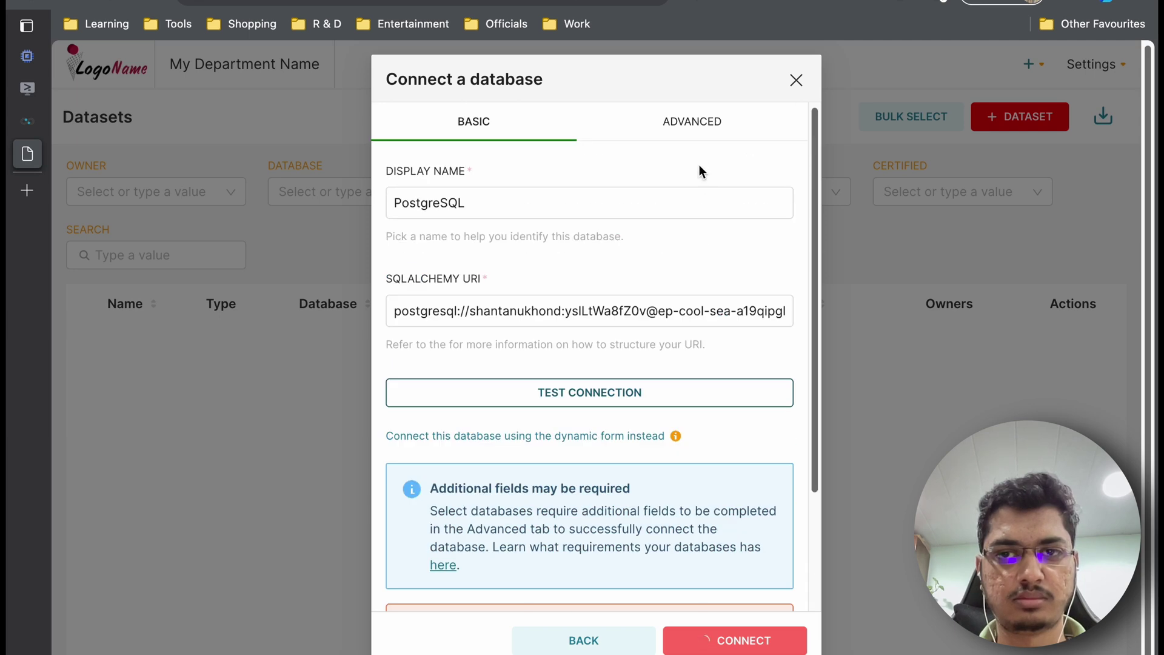
{"action": "scroll", "coordinate": [676, 403], "scroll_direction": "down", "scroll_amount": 3}
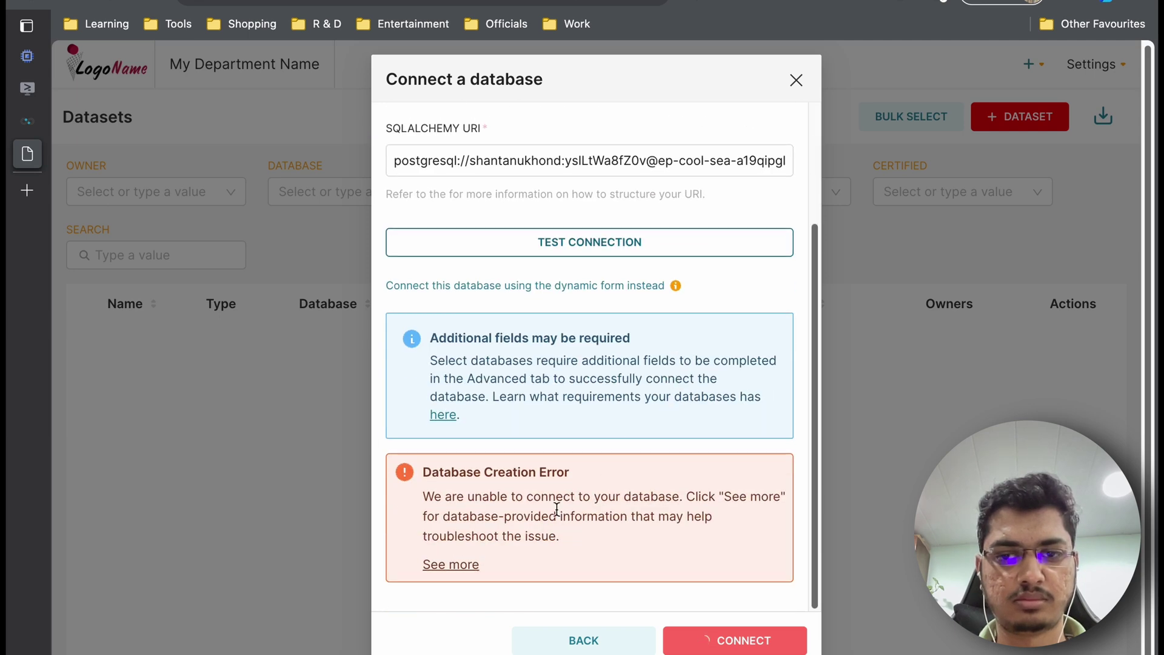
{"action": "left_click", "coordinate": [478, 563]}
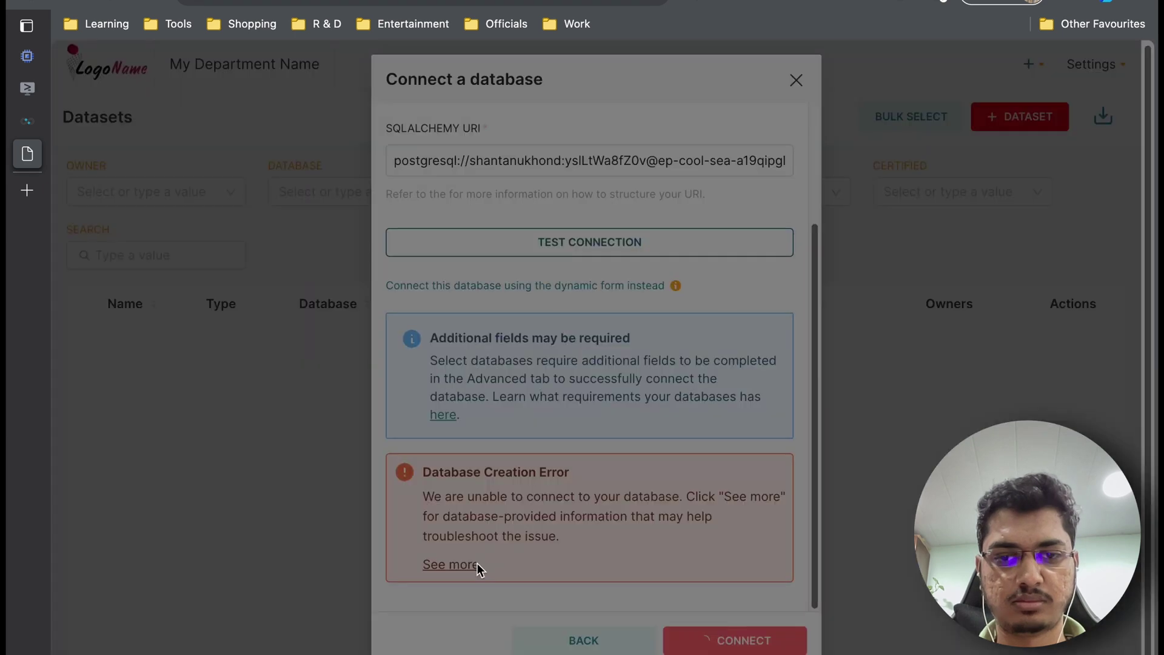
{"action": "key", "text": "Escape"}
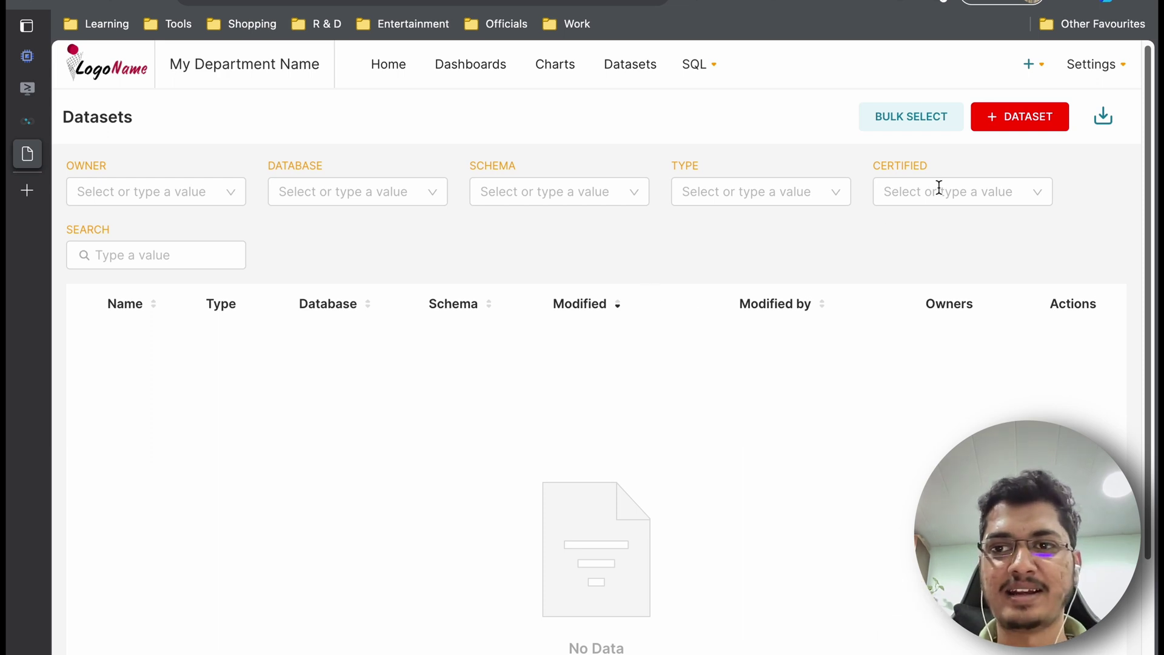
- Close the quick-add menu and open the New dataset page from the Datasets list
{"action": "left_click", "coordinate": [1029, 64]}
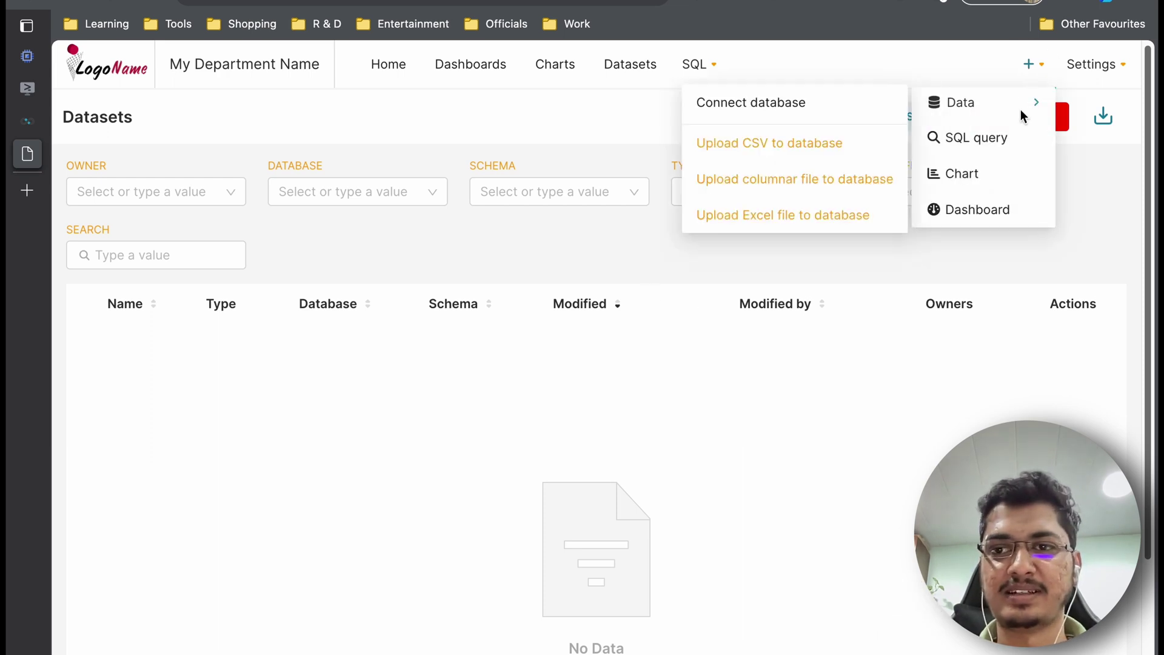
{"action": "mouse_move", "coordinate": [960, 103]}
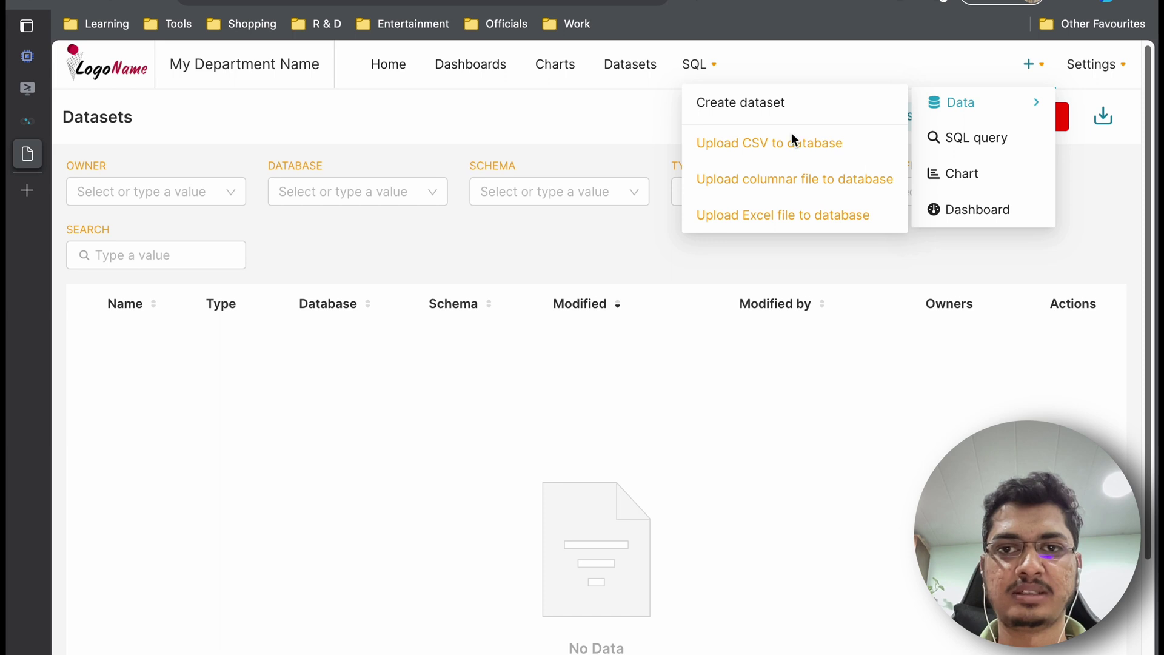
{"action": "left_click", "coordinate": [610, 354]}
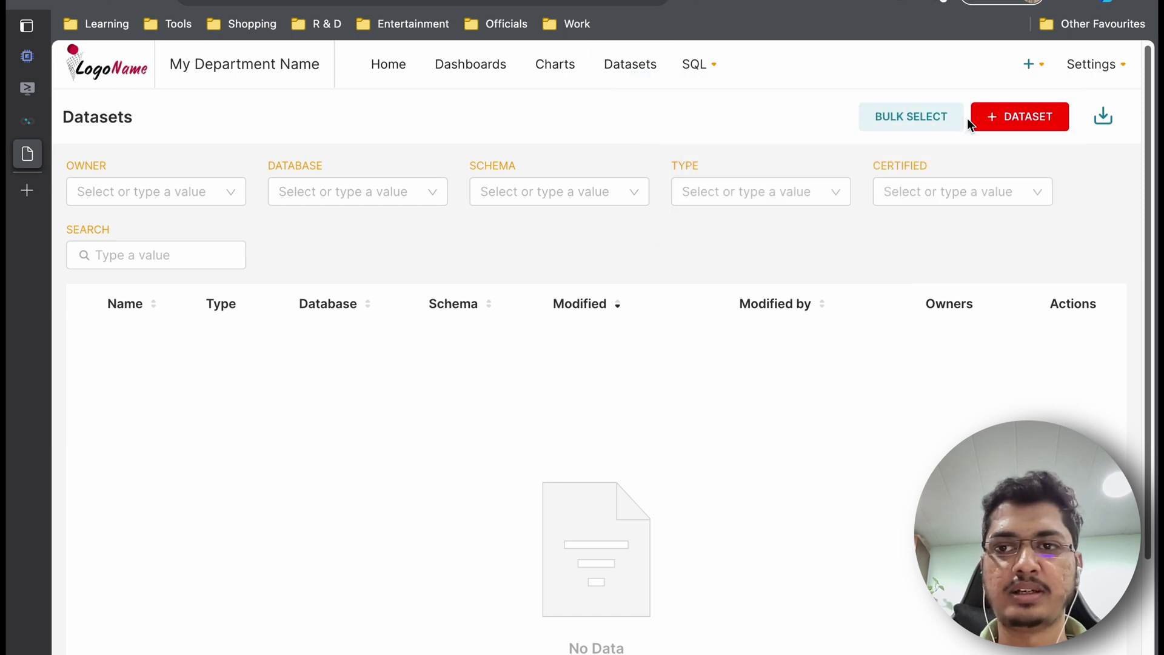
{"action": "left_click", "coordinate": [1004, 116]}
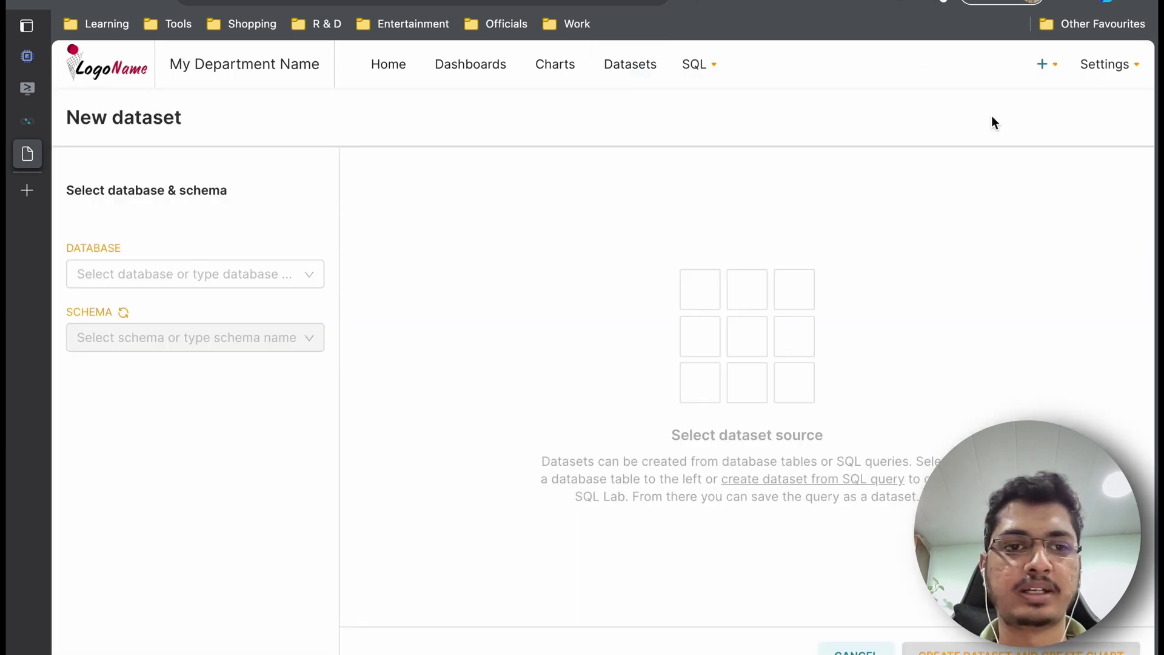
- Choose database PostgreSQL, schema information_schema, and table 'tables' as the dataset source
{"action": "left_click", "coordinate": [288, 283]}
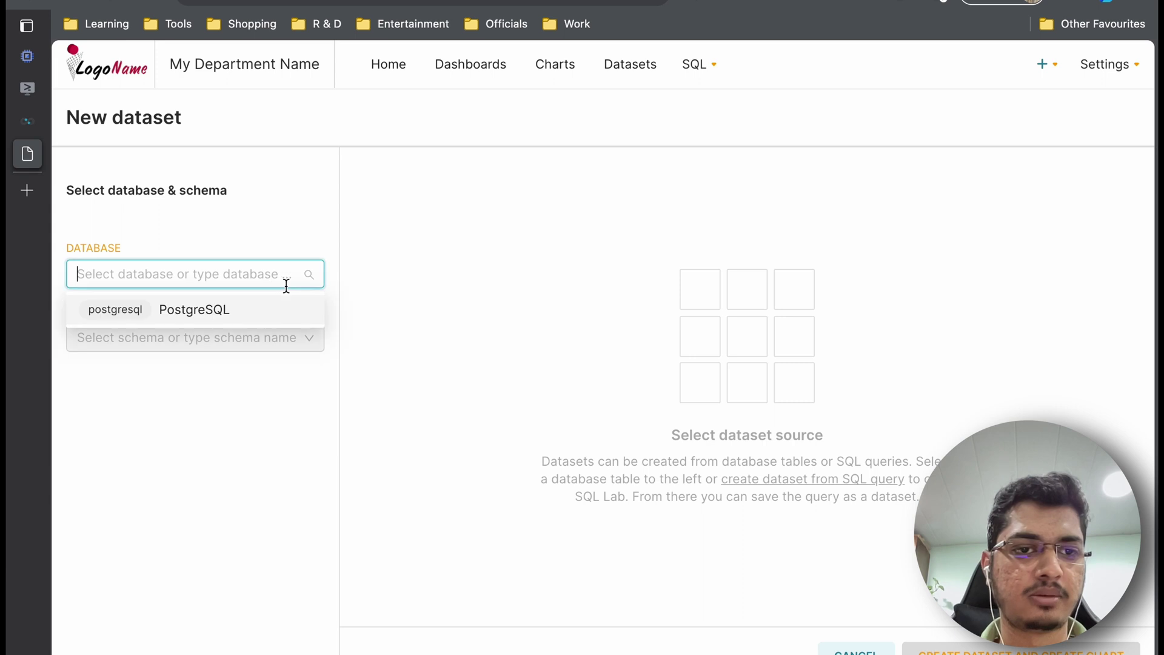
{"action": "left_click", "coordinate": [200, 314]}
{"action": "left_click", "coordinate": [224, 336]}
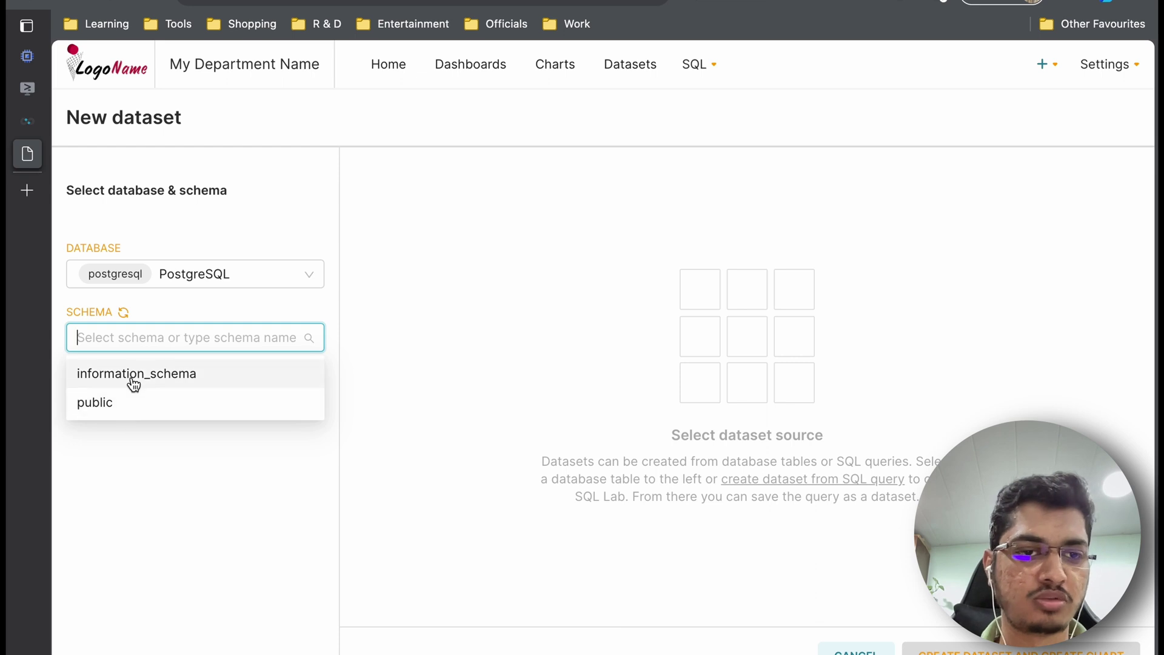
{"action": "left_click", "coordinate": [133, 375]}
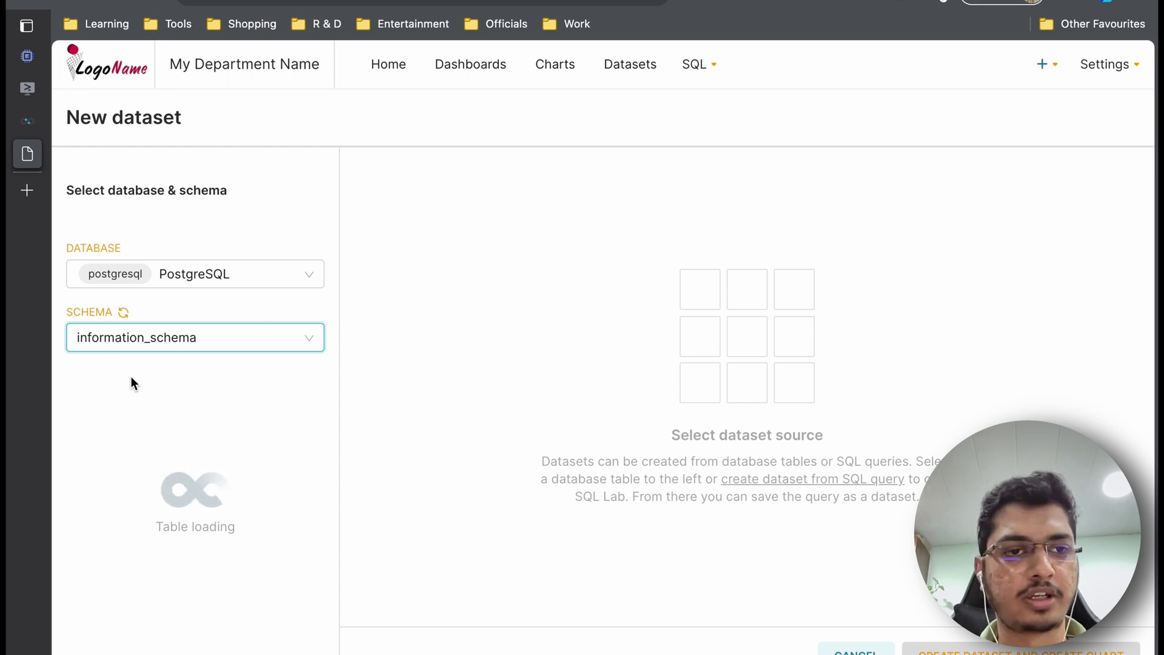
{"action": "scroll", "coordinate": [189, 547], "scroll_direction": "down", "scroll_amount": 5}
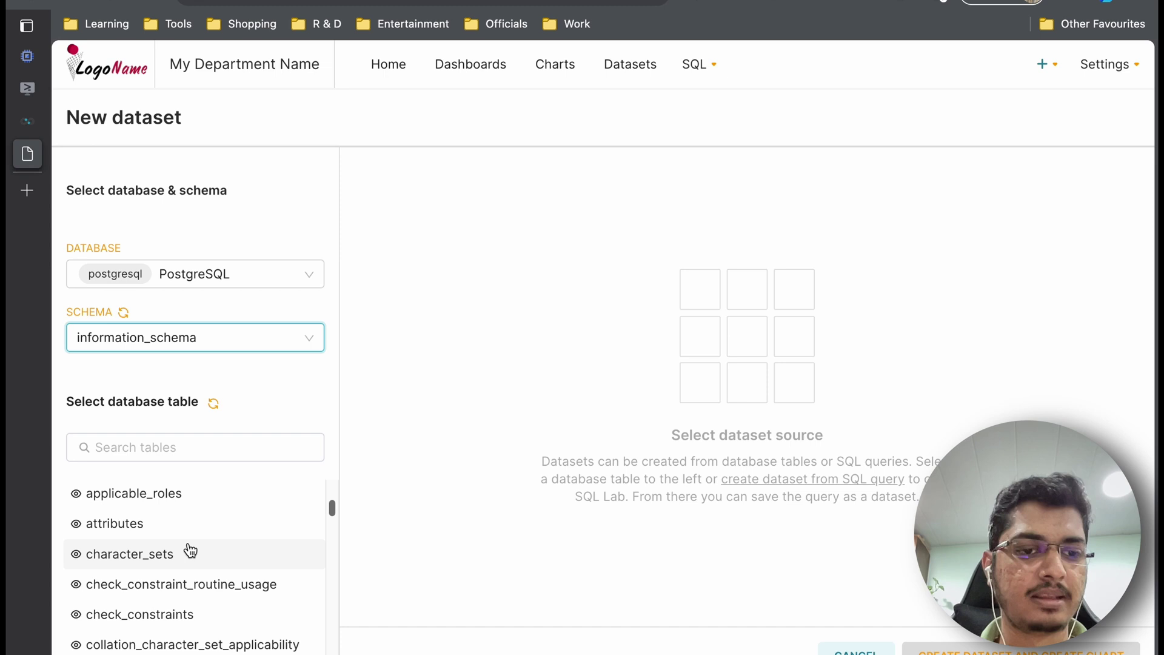
{"action": "scroll", "coordinate": [189, 548], "scroll_direction": "down", "scroll_amount": 5}
{"action": "scroll", "coordinate": [190, 548], "scroll_direction": "down", "scroll_amount": 8}
{"action": "scroll", "coordinate": [189, 549], "scroll_direction": "down", "scroll_amount": 1}
{"action": "scroll", "coordinate": [189, 547], "scroll_direction": "up", "scroll_amount": 15}
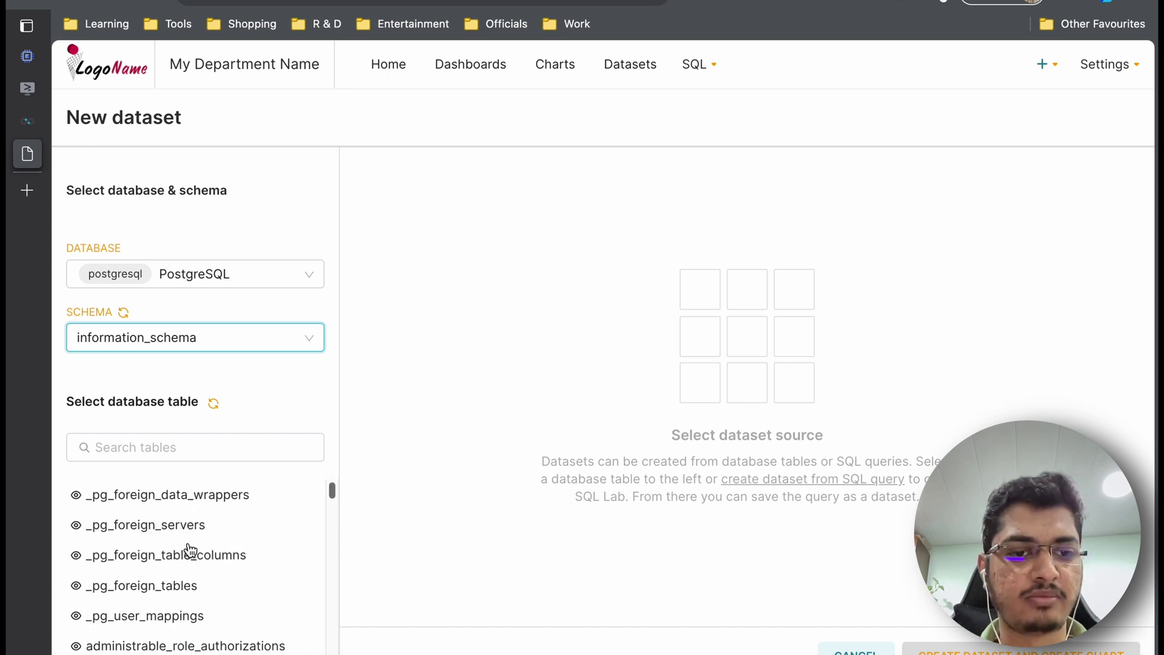
{"action": "scroll", "coordinate": [189, 548], "scroll_direction": "down", "scroll_amount": 8}
{"action": "scroll", "coordinate": [190, 547], "scroll_direction": "down", "scroll_amount": 6}
{"action": "scroll", "coordinate": [189, 549], "scroll_direction": "up", "scroll_amount": 2}
{"action": "scroll", "coordinate": [189, 548], "scroll_direction": "up", "scroll_amount": 2}
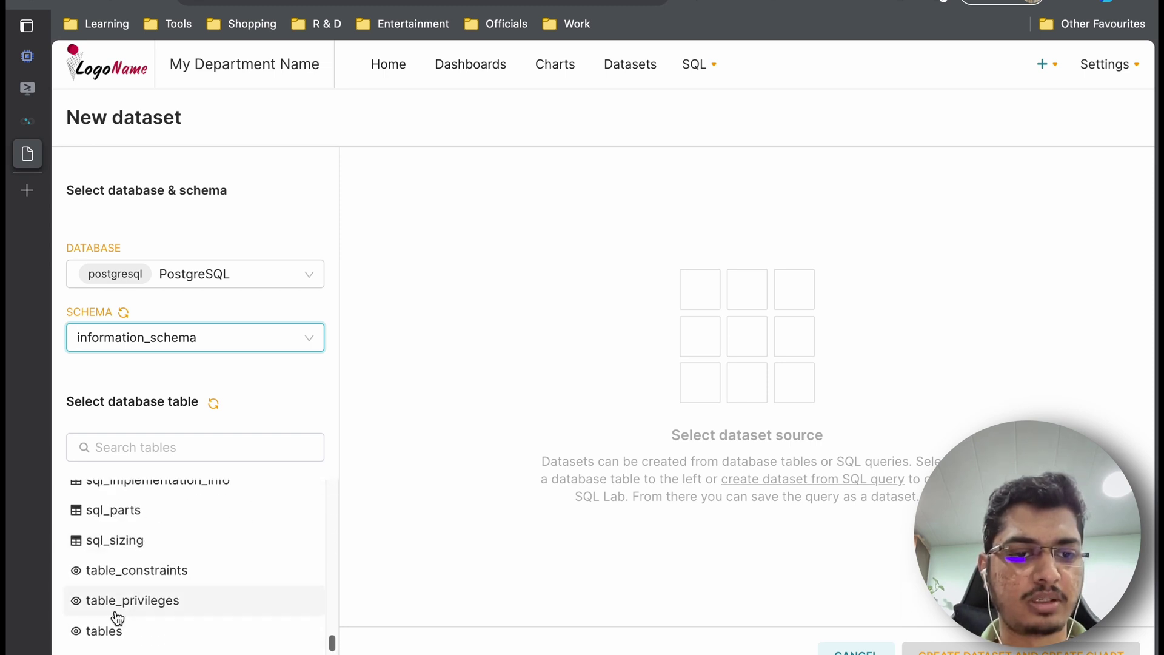
{"action": "left_click", "coordinate": [114, 628]}
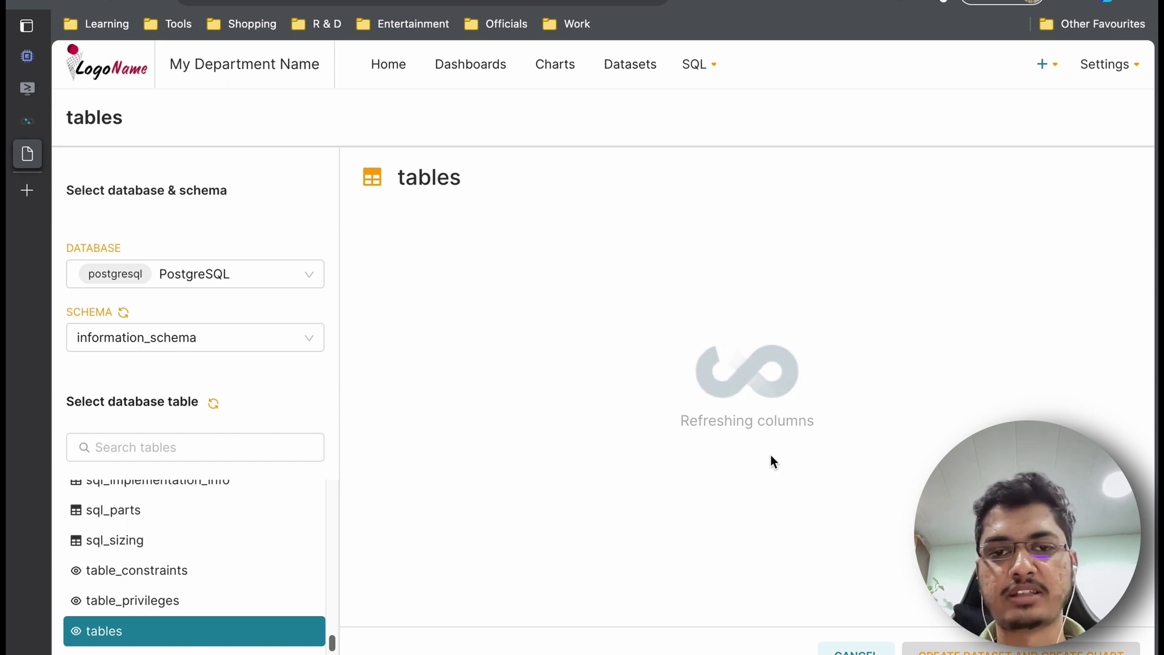
{"action": "scroll", "coordinate": [770, 462], "scroll_direction": "down", "scroll_amount": 2}
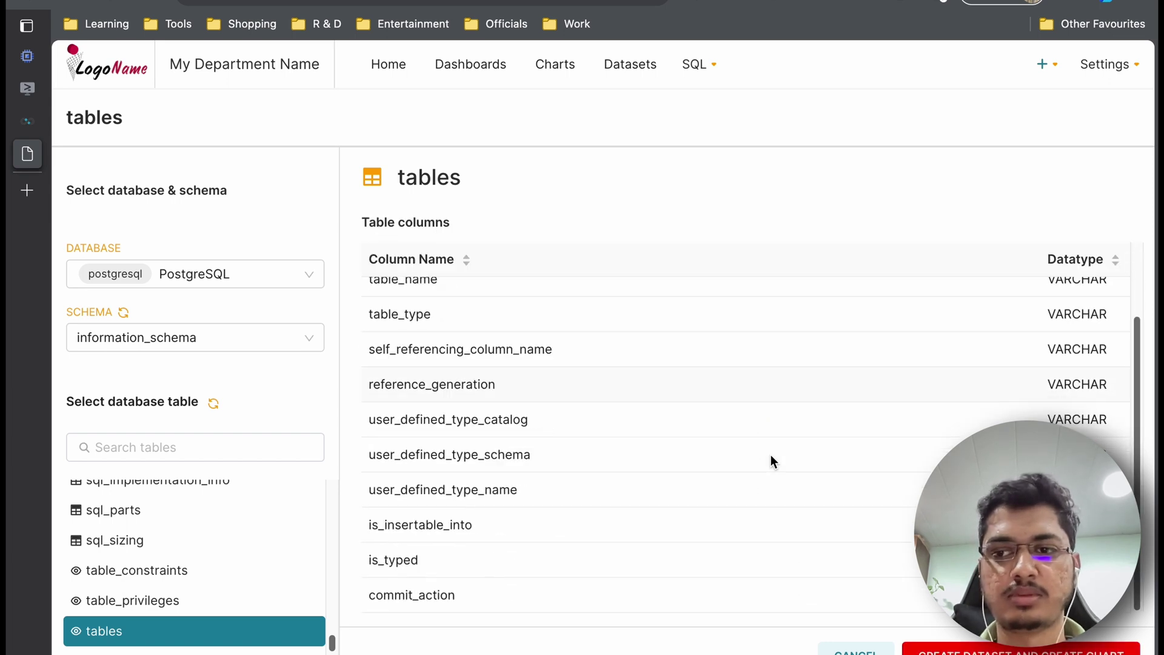
{"action": "scroll", "coordinate": [771, 461], "scroll_direction": "up", "scroll_amount": 2}
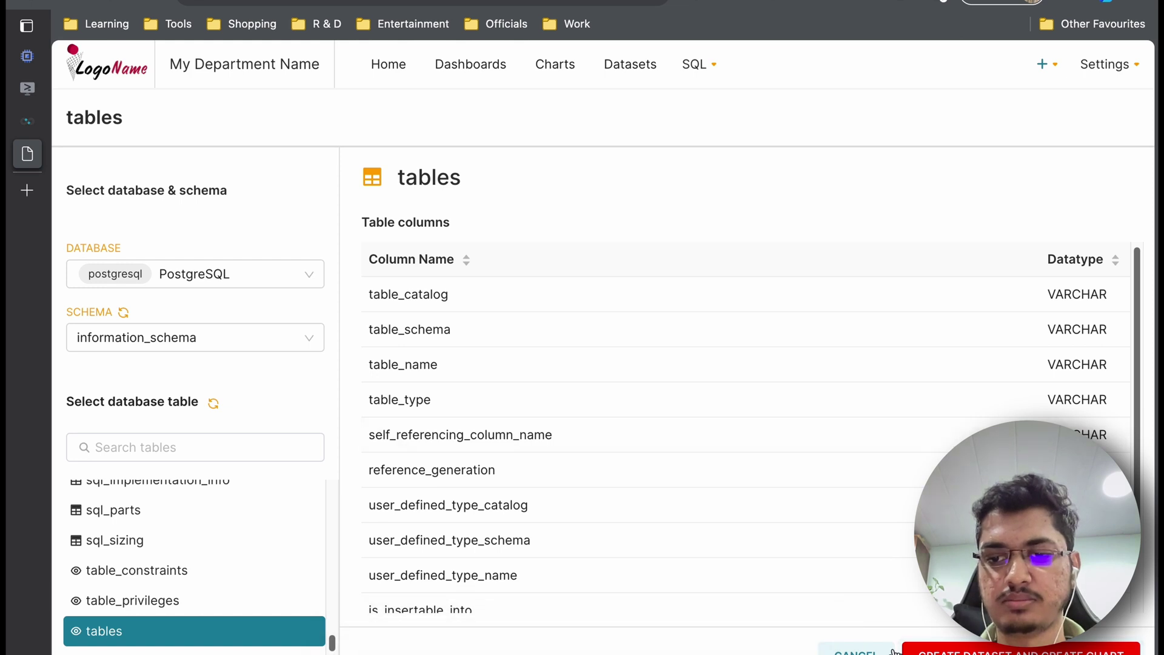
{"action": "scroll", "coordinate": [846, 414], "scroll_direction": "down", "scroll_amount": 3}
{"action": "scroll", "coordinate": [847, 413], "scroll_direction": "up", "scroll_amount": 3}
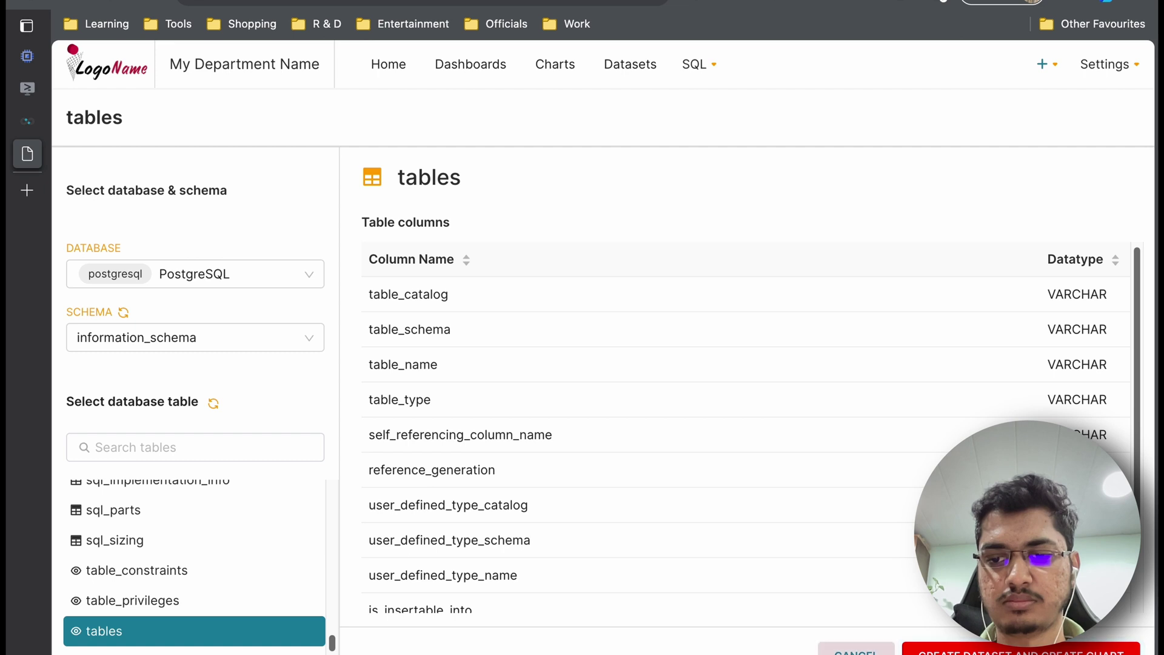
- Save the information_schema 'tables' dataset and open a new chart with it preselected
{"action": "left_click", "coordinate": [856, 651]}
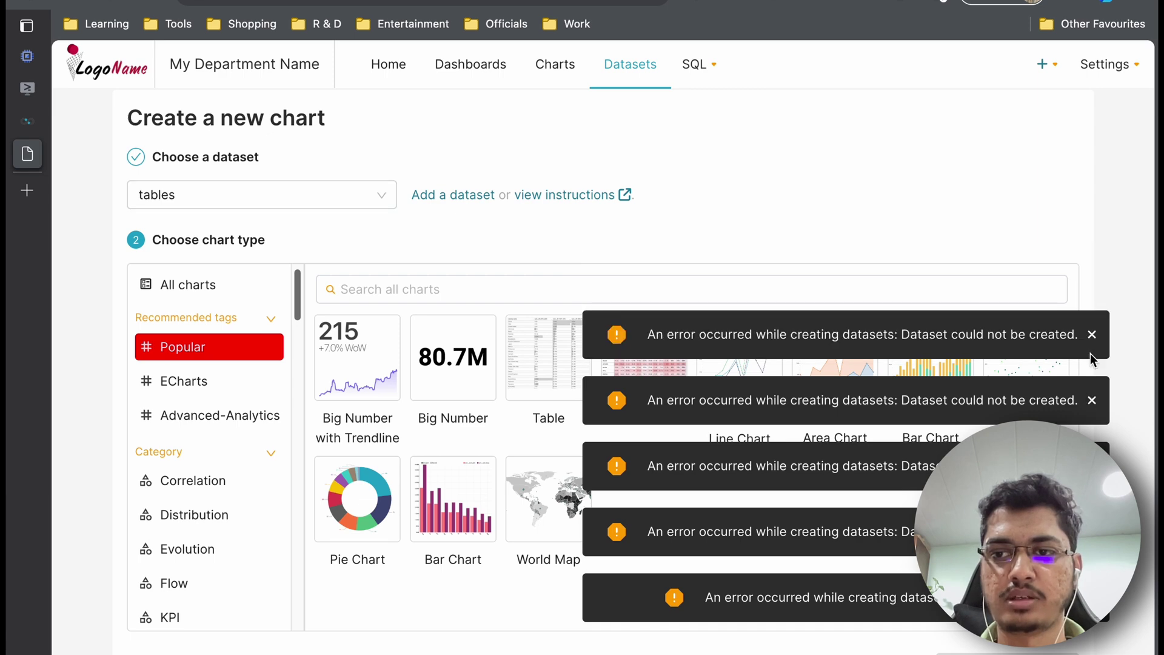
- Dismiss the dataset error toasts and create a Table chart on information_schema.tables
{"action": "left_click", "coordinate": [1092, 334]}
{"action": "left_click", "coordinate": [1091, 400]}
{"action": "right_click", "coordinate": [1093, 398]}
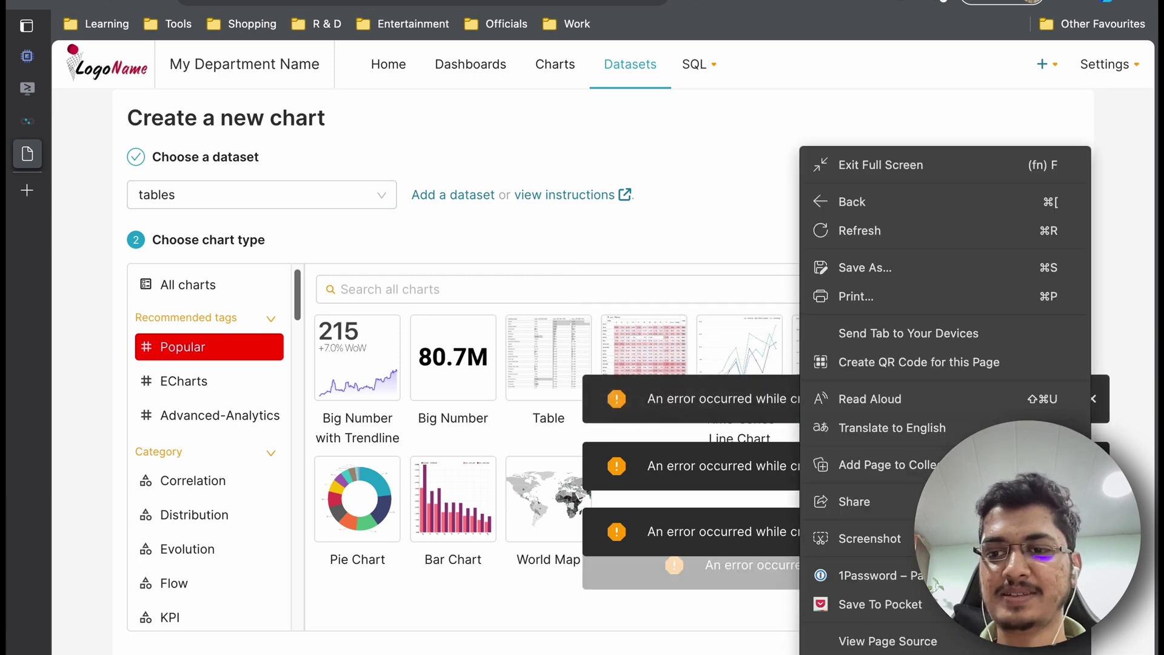
{"action": "key", "text": "Escape"}
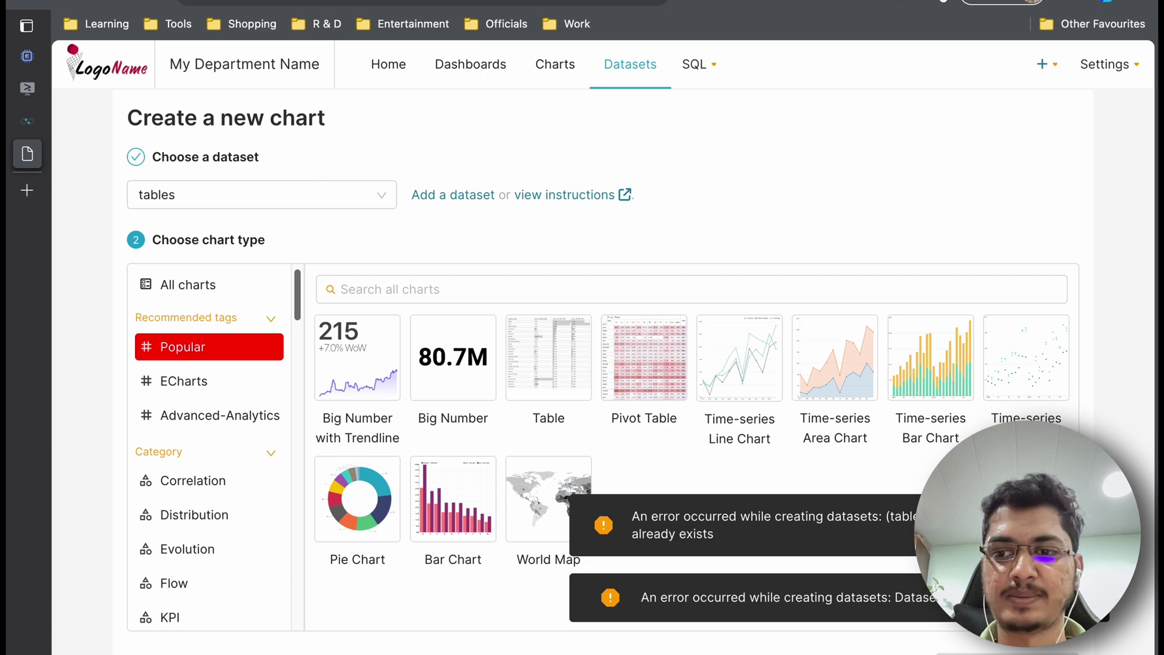
{"action": "left_click", "coordinate": [551, 369]}
{"action": "left_click", "coordinate": [562, 401]}
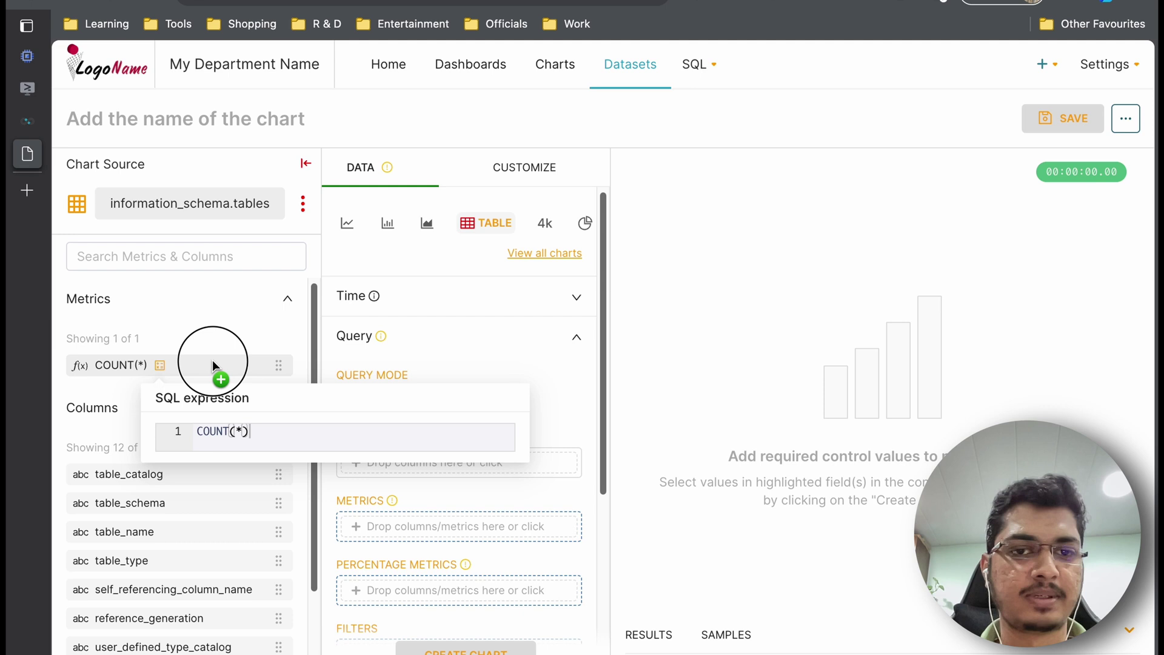
- Group by table_schema with a COUNT(*) metric, showing pg_catalog 139 and information_schema 69
{"action": "mouse_move", "coordinate": [122, 365]}
{"action": "left_mouse_down"}
{"action": "mouse_move", "coordinate": [441, 372]}
{"action": "mouse_move", "coordinate": [437, 464]}
{"action": "left_mouse_up"}
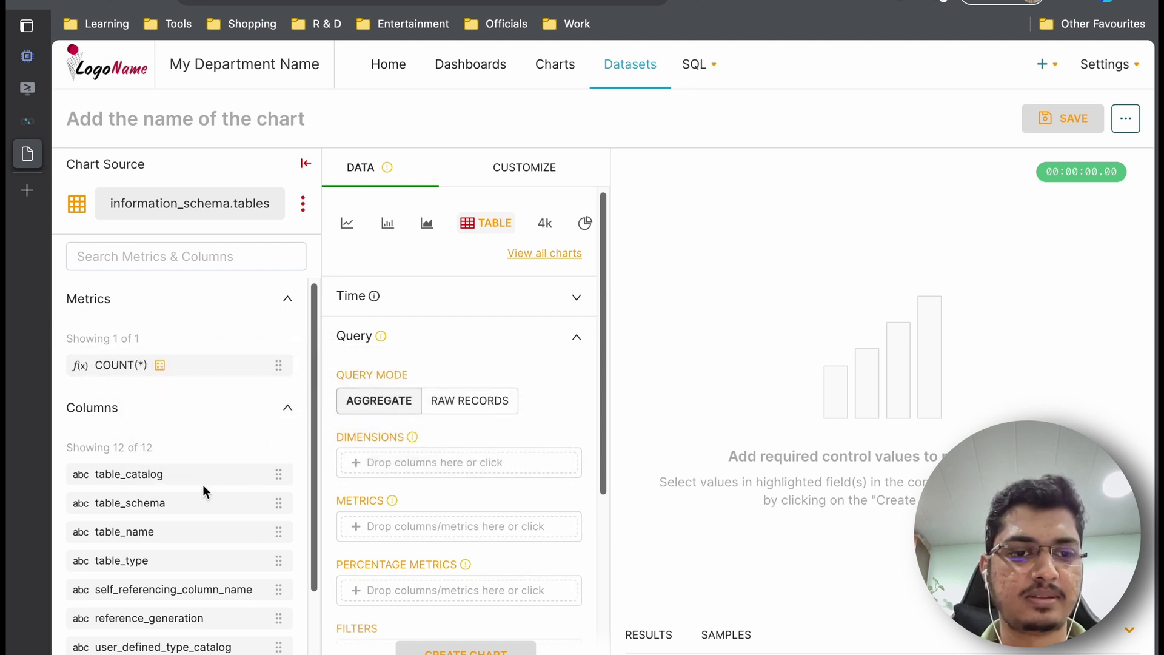
{"action": "scroll", "coordinate": [173, 556], "scroll_direction": "down", "scroll_amount": 3}
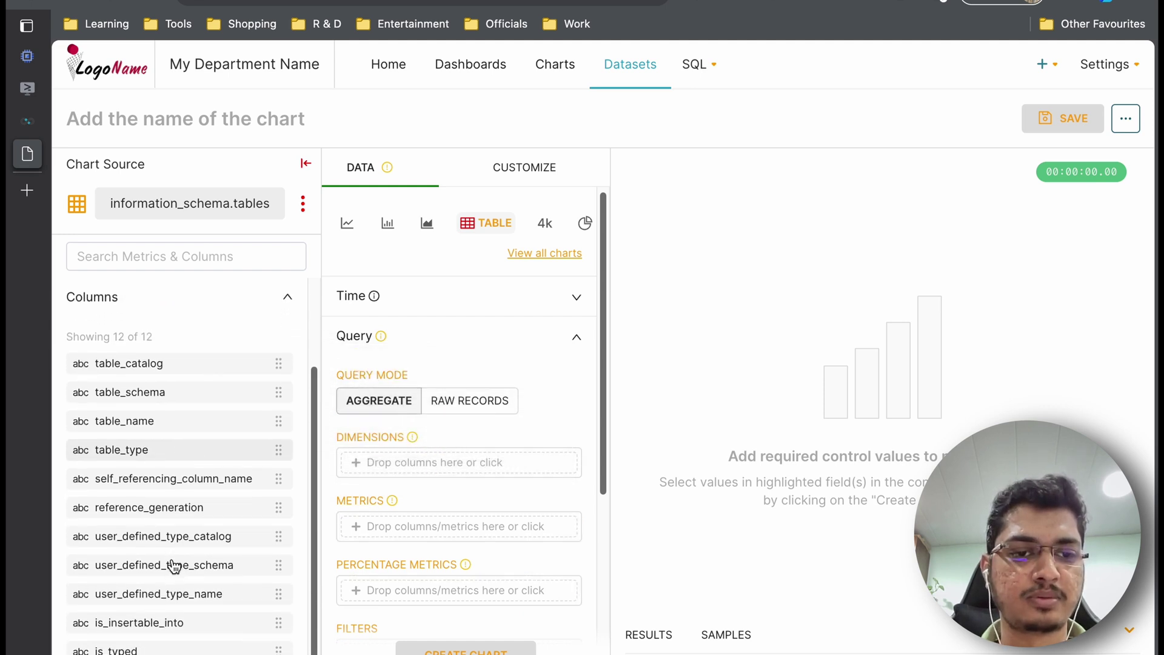
{"action": "scroll", "coordinate": [173, 564], "scroll_direction": "down", "scroll_amount": 2}
{"action": "scroll", "coordinate": [175, 566], "scroll_direction": "up", "scroll_amount": 3}
{"action": "scroll", "coordinate": [175, 566], "scroll_direction": "up", "scroll_amount": 2}
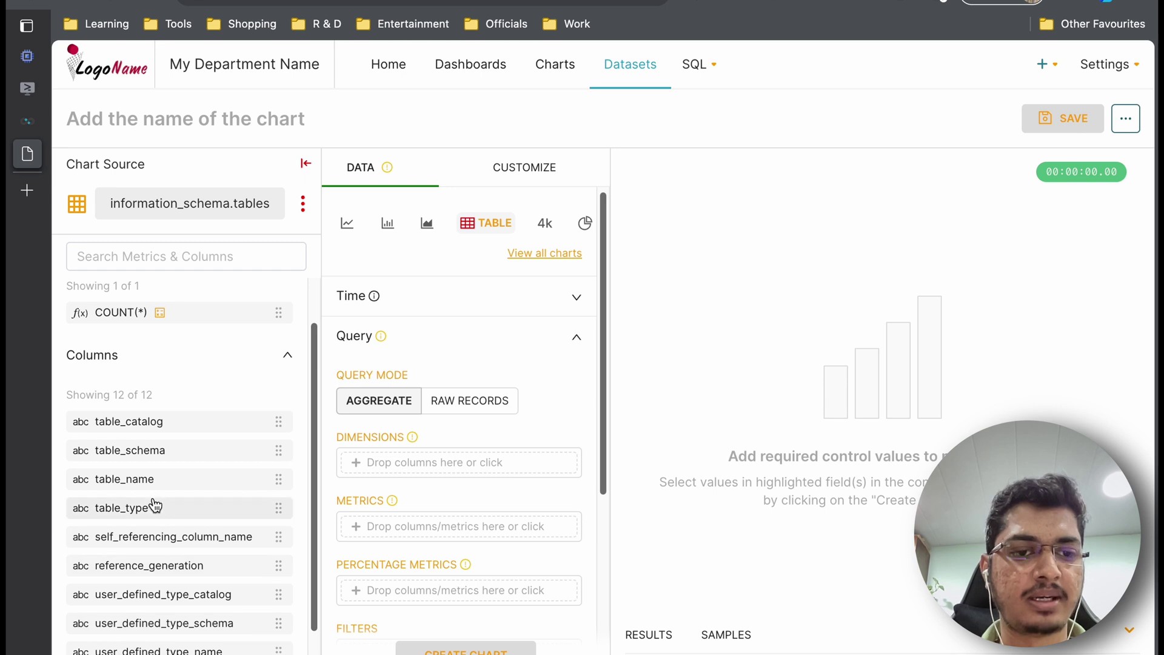
{"action": "left_click_drag", "start_coordinate": [144, 451], "coordinate": [414, 464]}
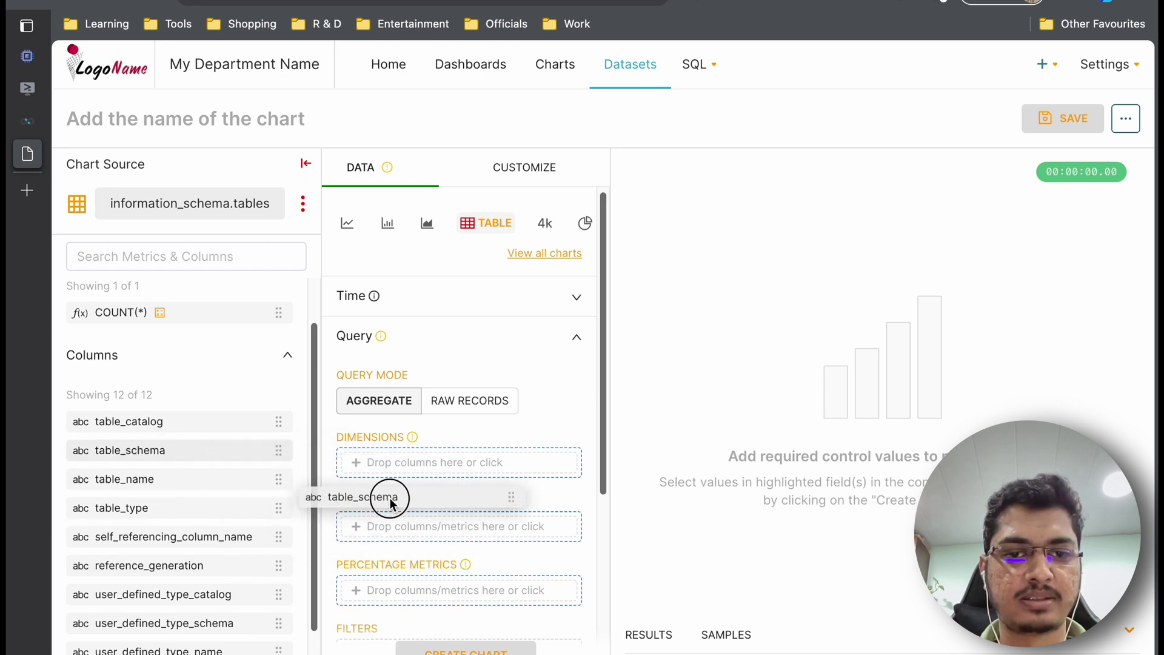
{"action": "scroll", "coordinate": [428, 514], "scroll_direction": "down", "scroll_amount": 1}
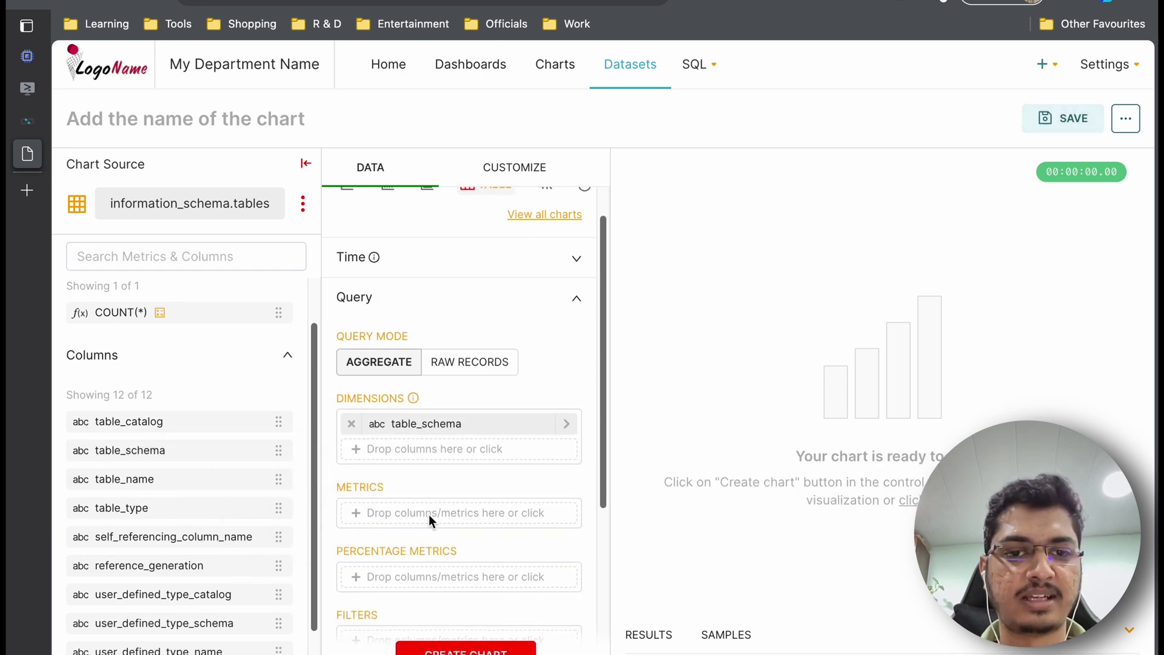
{"action": "left_click_drag", "start_coordinate": [140, 315], "coordinate": [400, 510]}
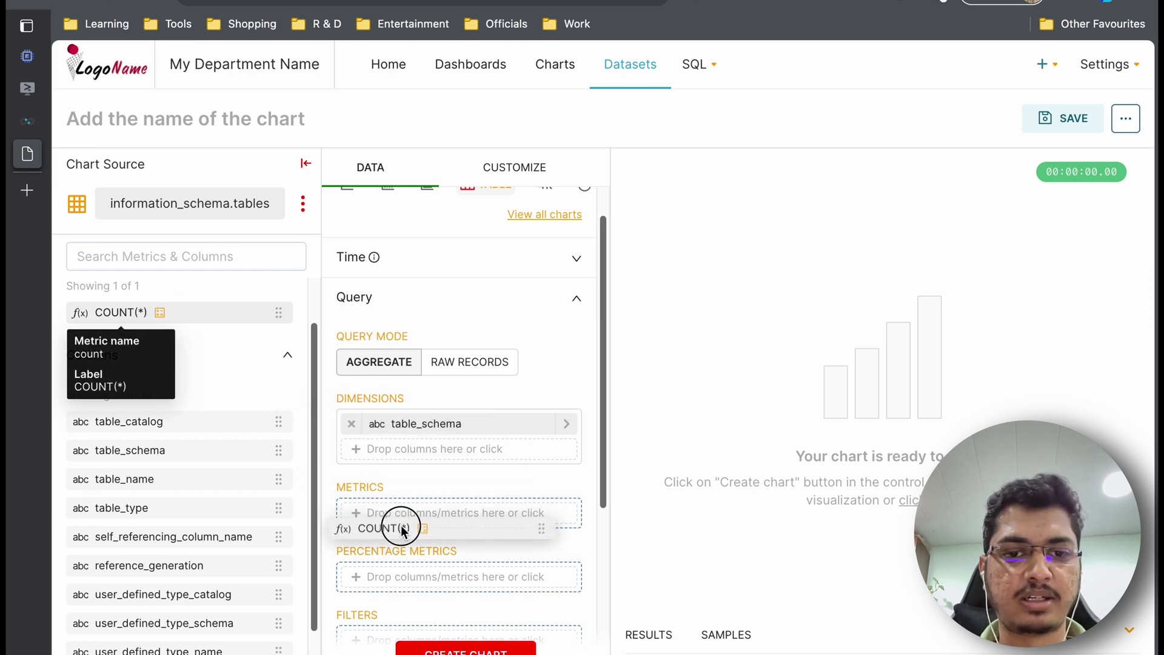
{"action": "left_click", "coordinate": [466, 646]}
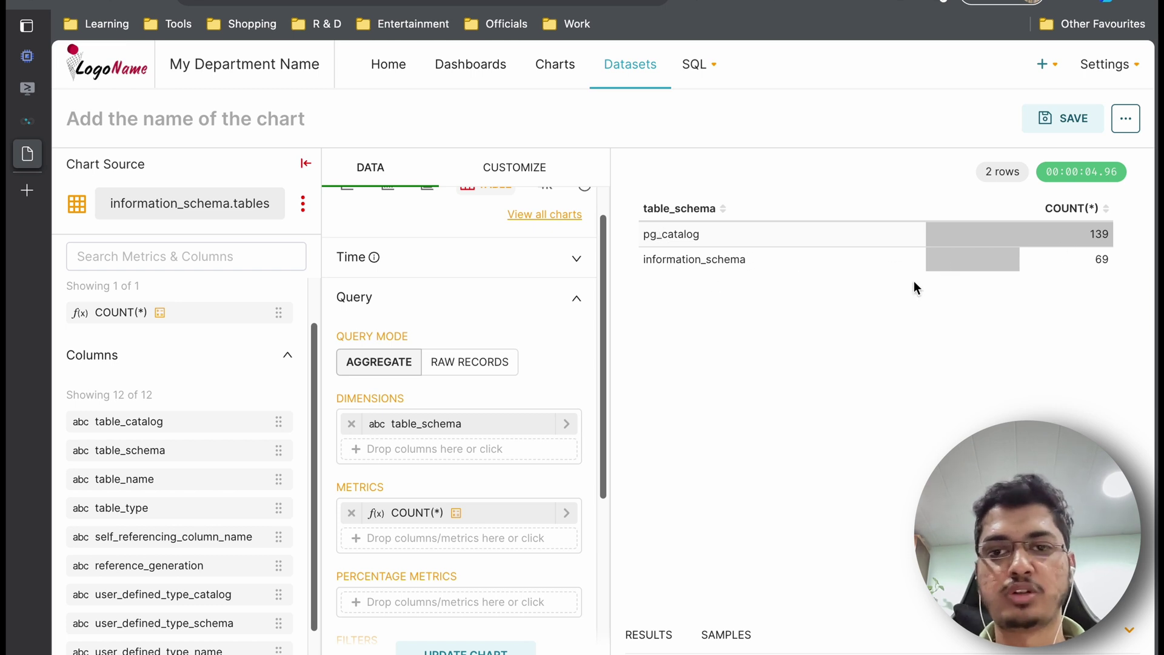
{"action": "double_click", "coordinate": [656, 234]}
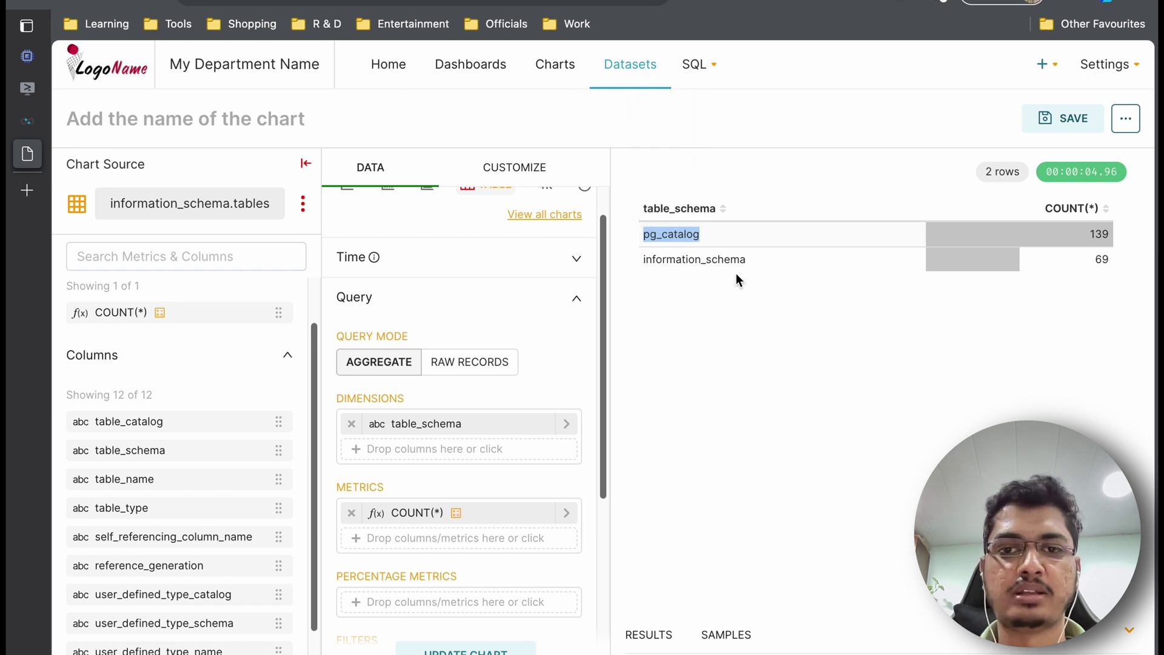
{"action": "double_click", "coordinate": [694, 259]}
{"action": "left_click", "coordinate": [1130, 257]}
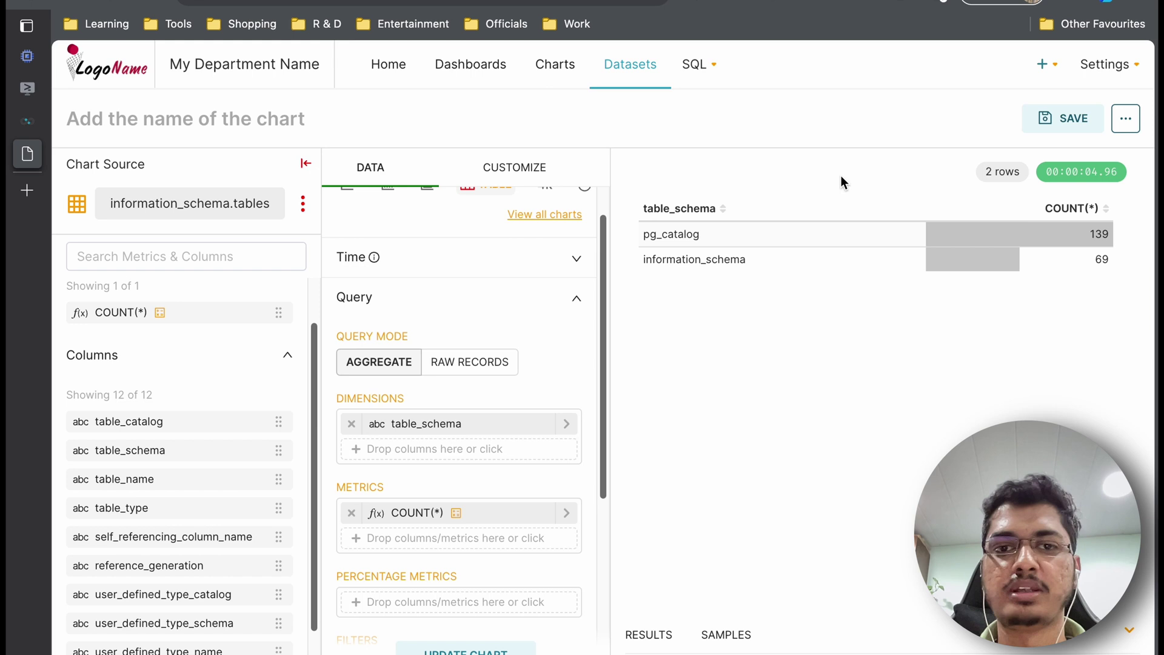
{"action": "scroll", "coordinate": [467, 343], "scroll_direction": "up", "scroll_amount": 1}
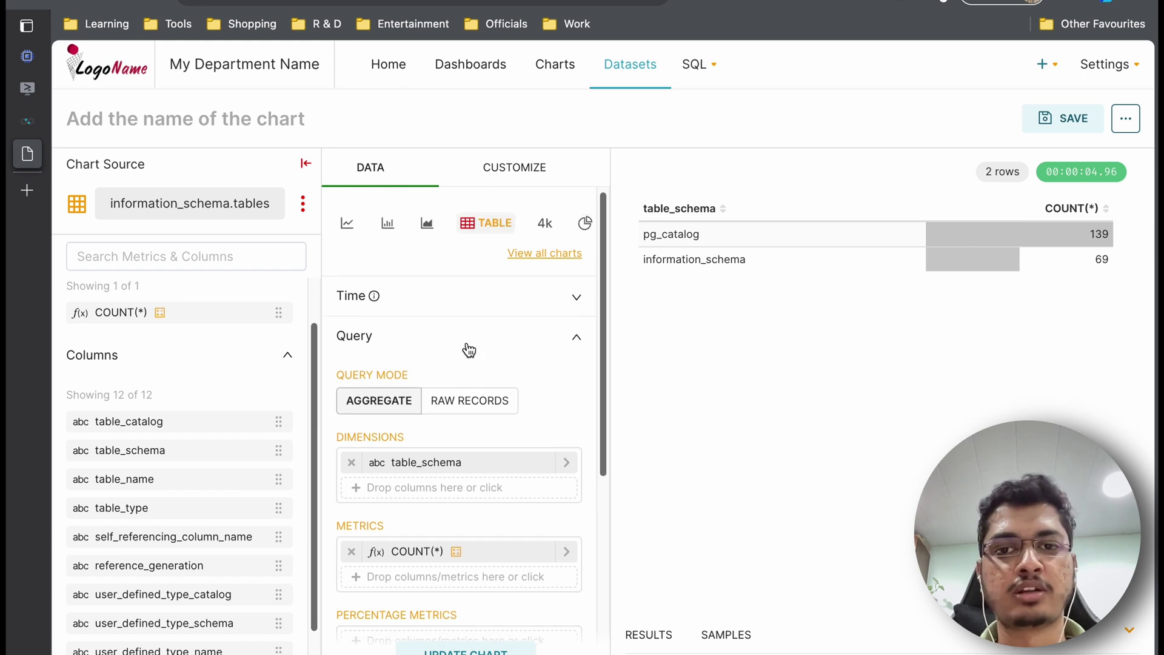